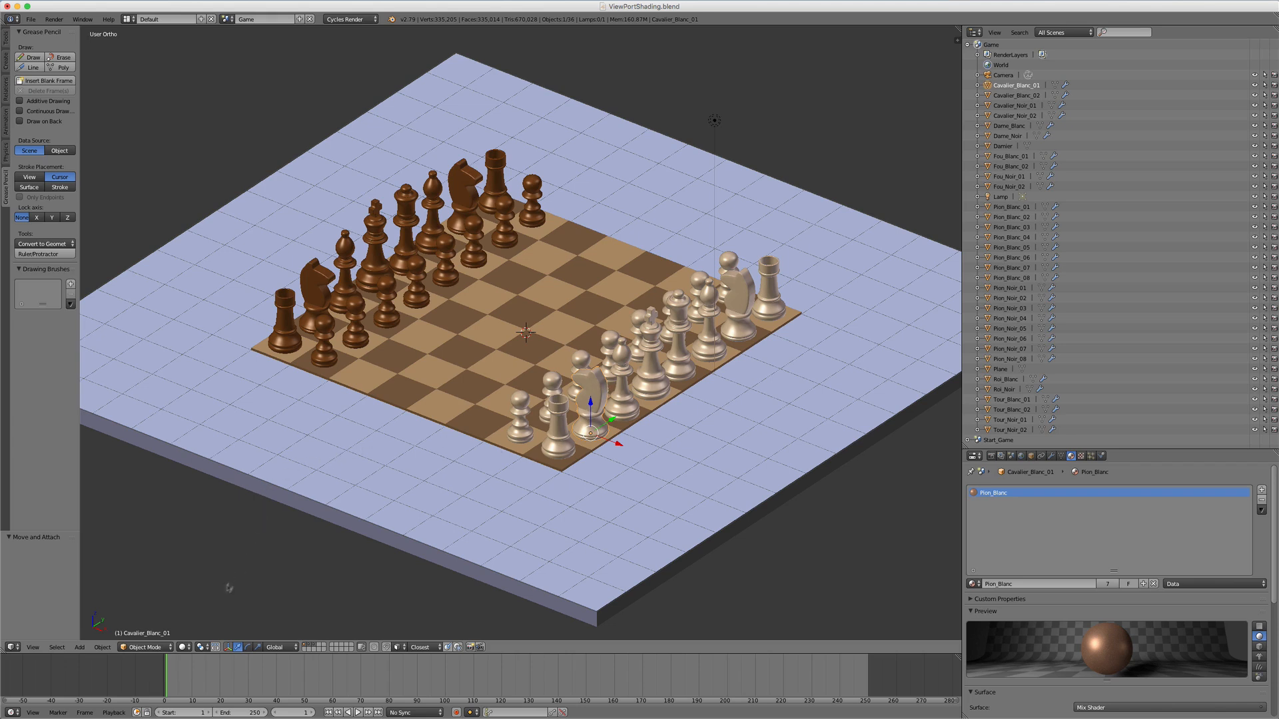
click(201, 648)
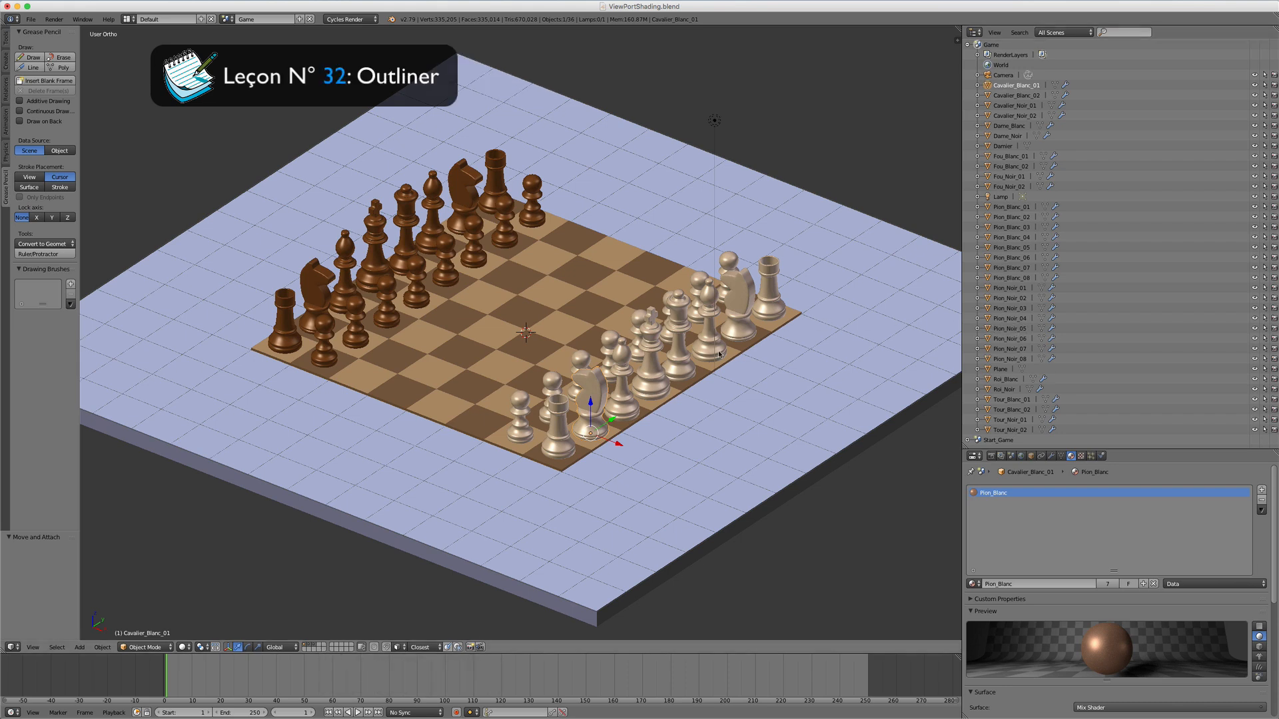
middle_drag(717, 394, 723, 390)
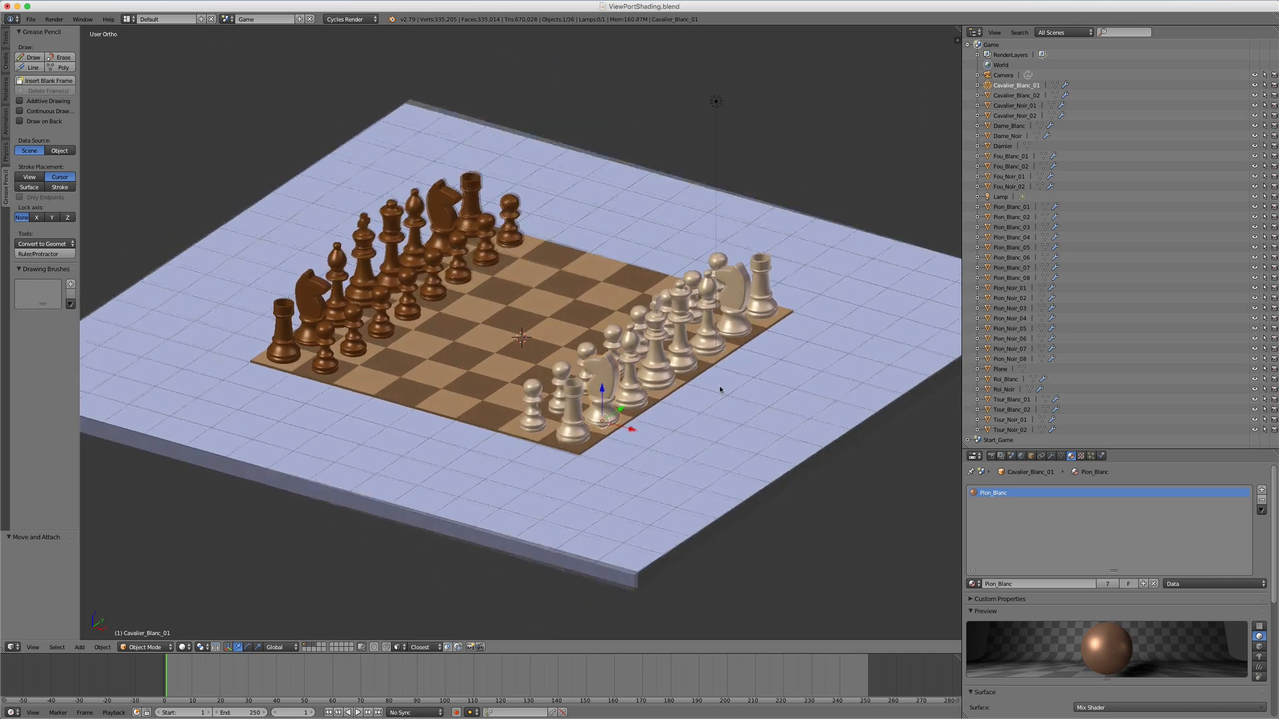
scroll(722, 390, up, 2)
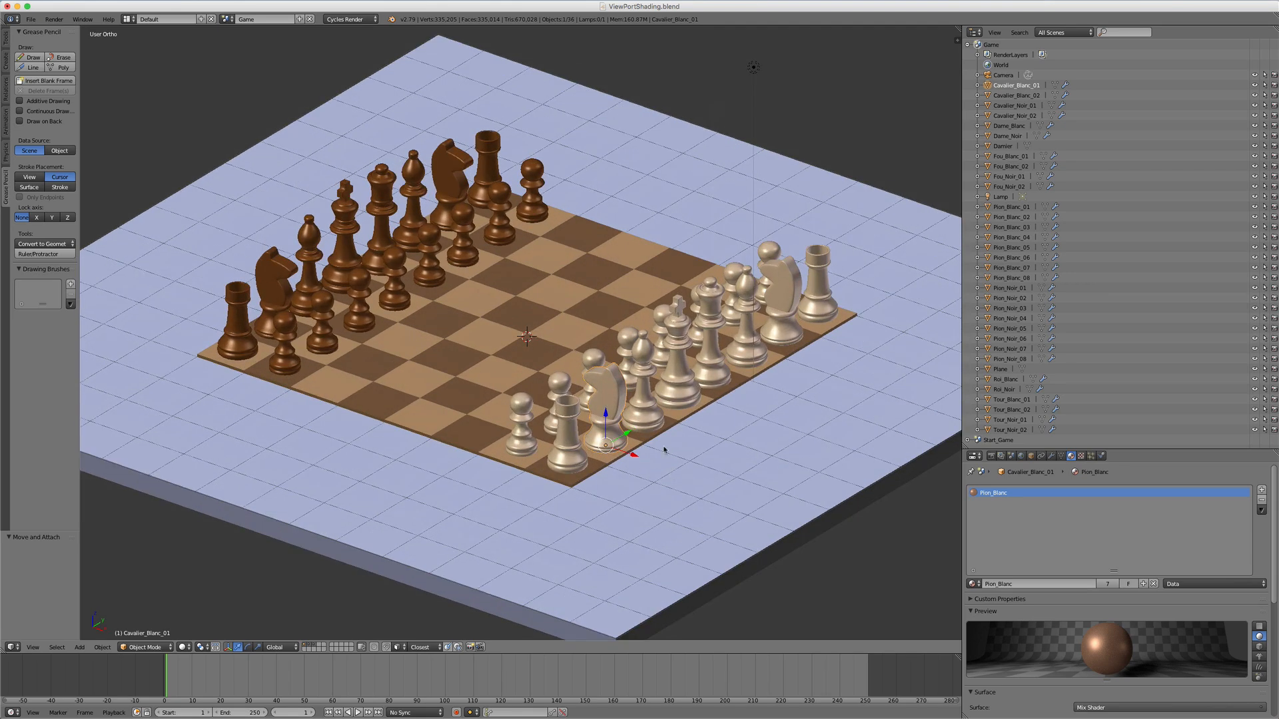
mouse_move(681, 441)
middle_down()
mouse_move(669, 441)
mouse_move(684, 441)
middle_up()
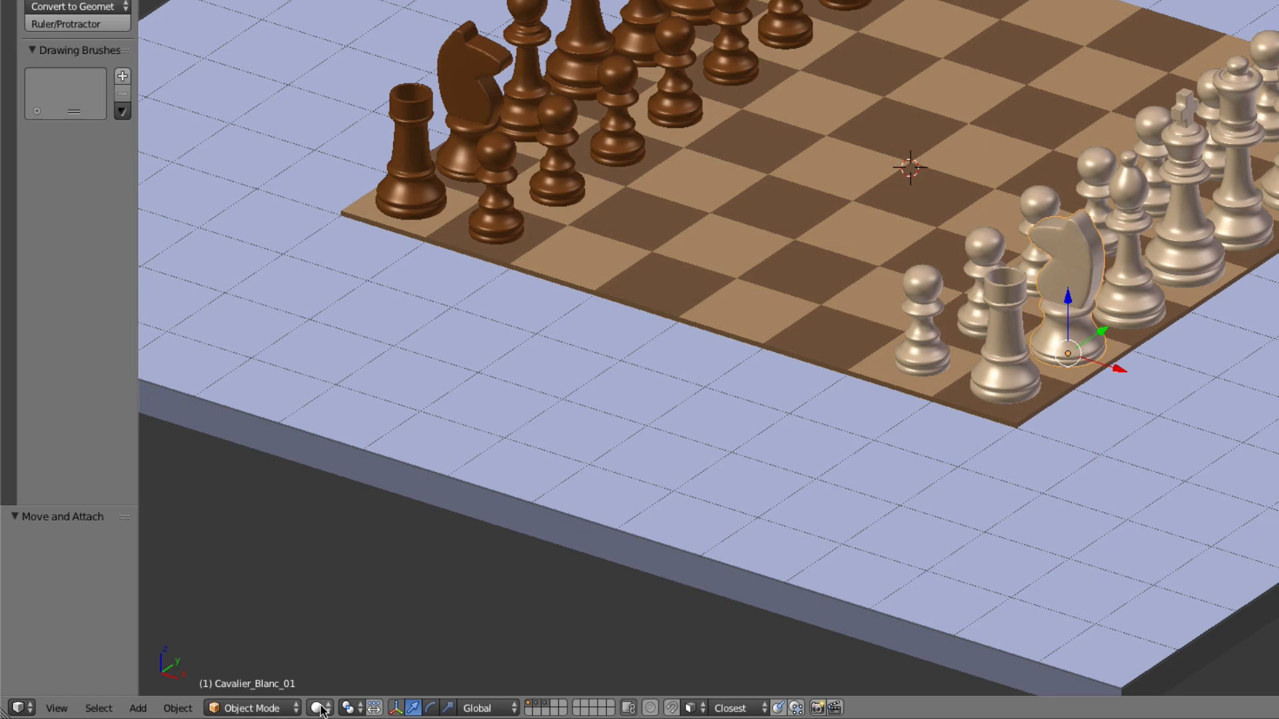
Set the viewport shading to Bounding Box and inspect the chess pieces and board from several angles.
click(318, 708)
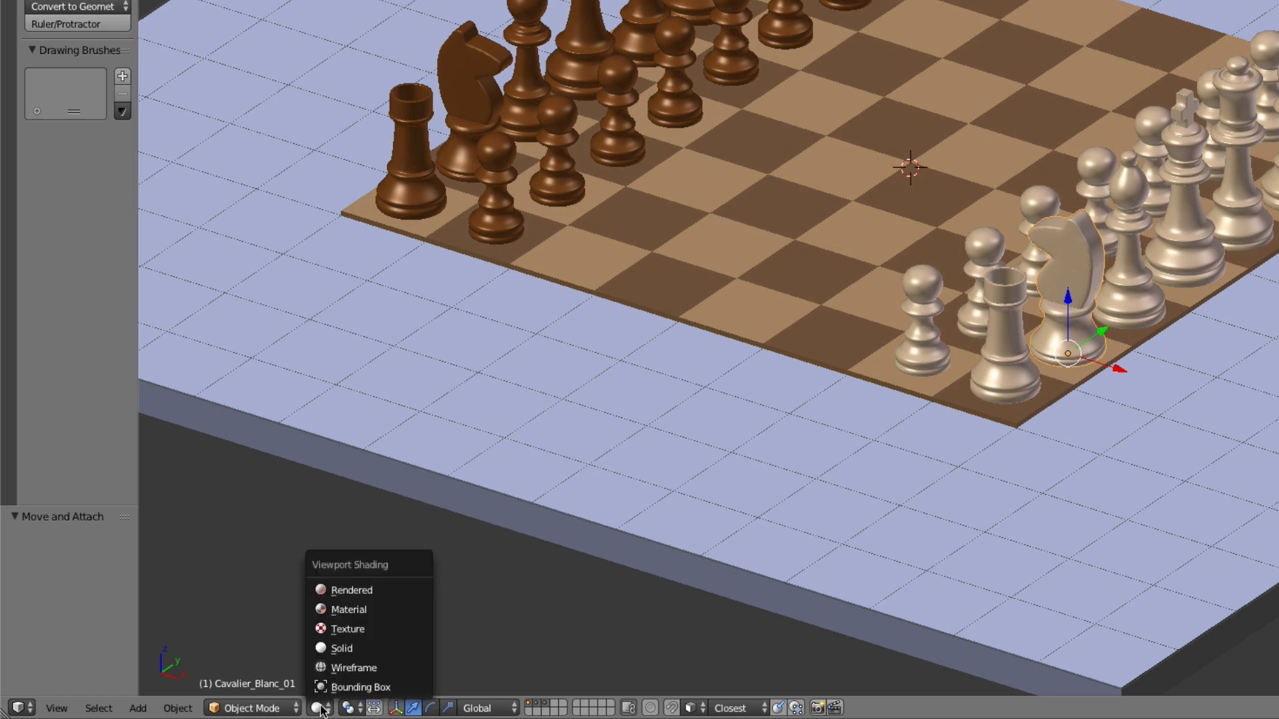
click(371, 691)
mouse_move(1232, 356)
middle_down()
mouse_move(1071, 333)
mouse_move(1217, 356)
middle_up()
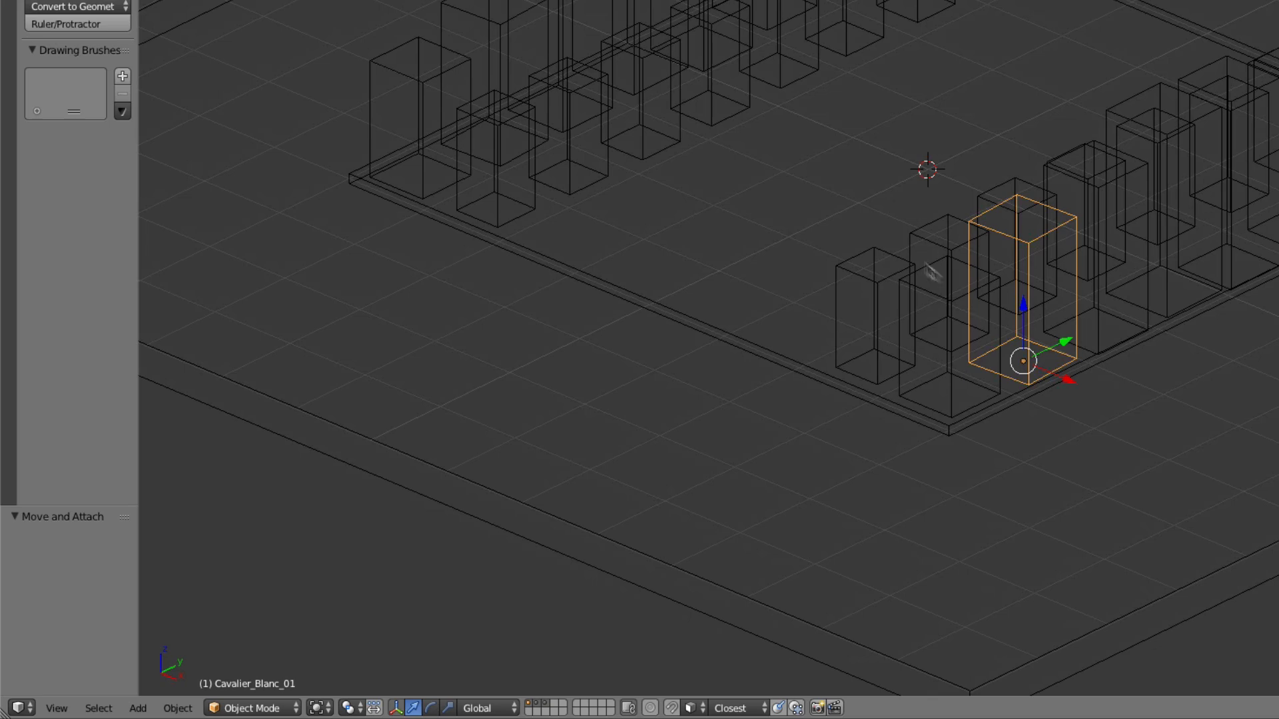
middle_drag(1055, 300, 1114, 309)
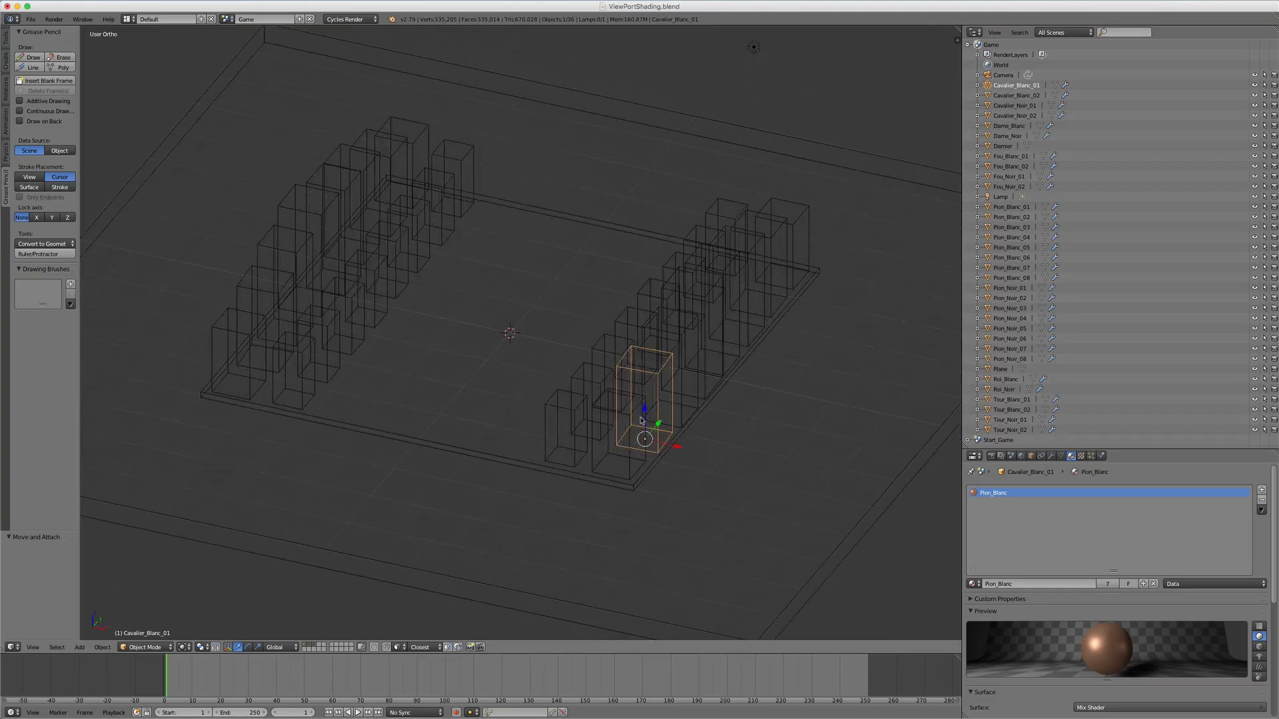
middle_drag(641, 419, 563, 422)
scroll(639, 422, down, 5)
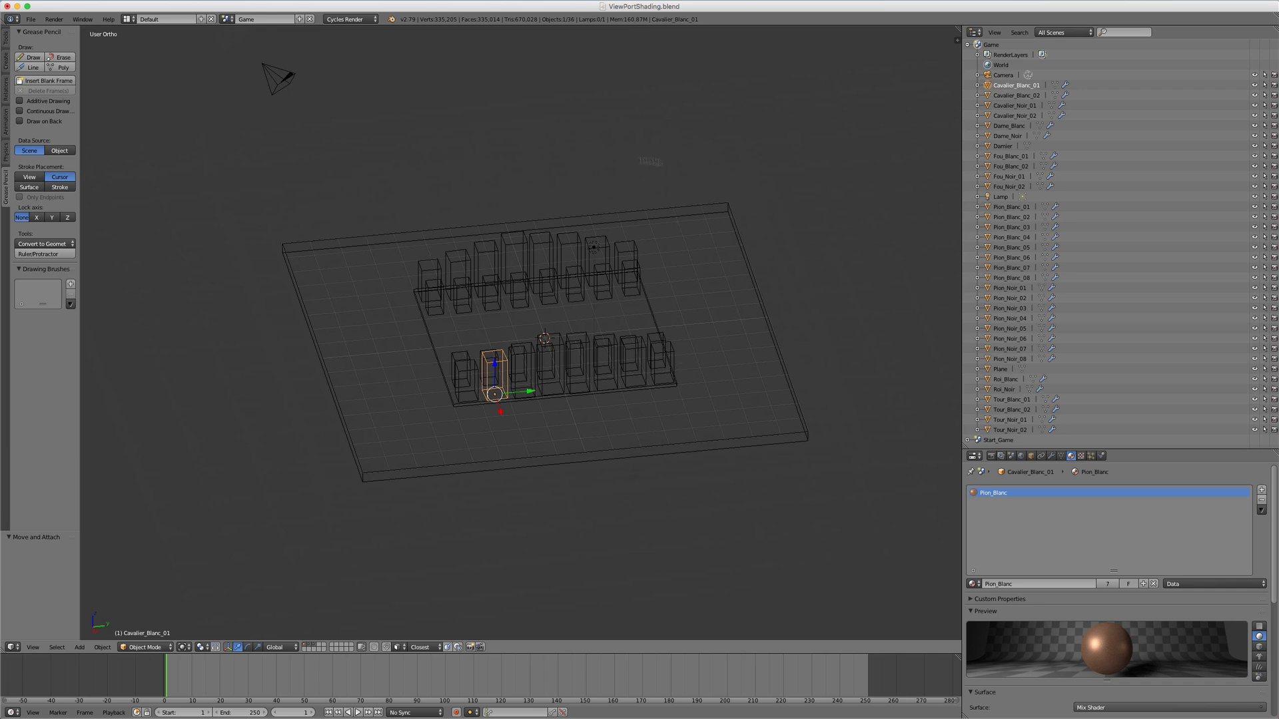
middle_drag(490, 416, 508, 423)
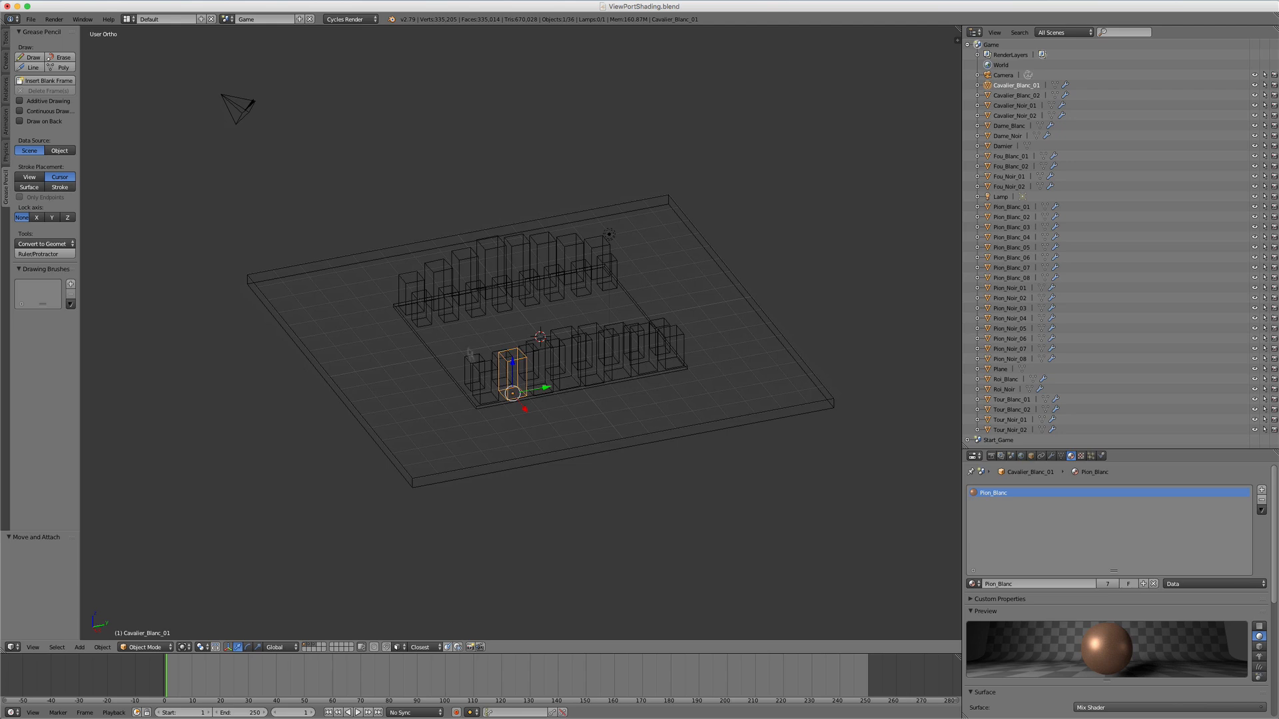
mouse_move(547, 416)
middle_down()
mouse_move(506, 420)
mouse_move(587, 426)
mouse_move(572, 424)
middle_up()
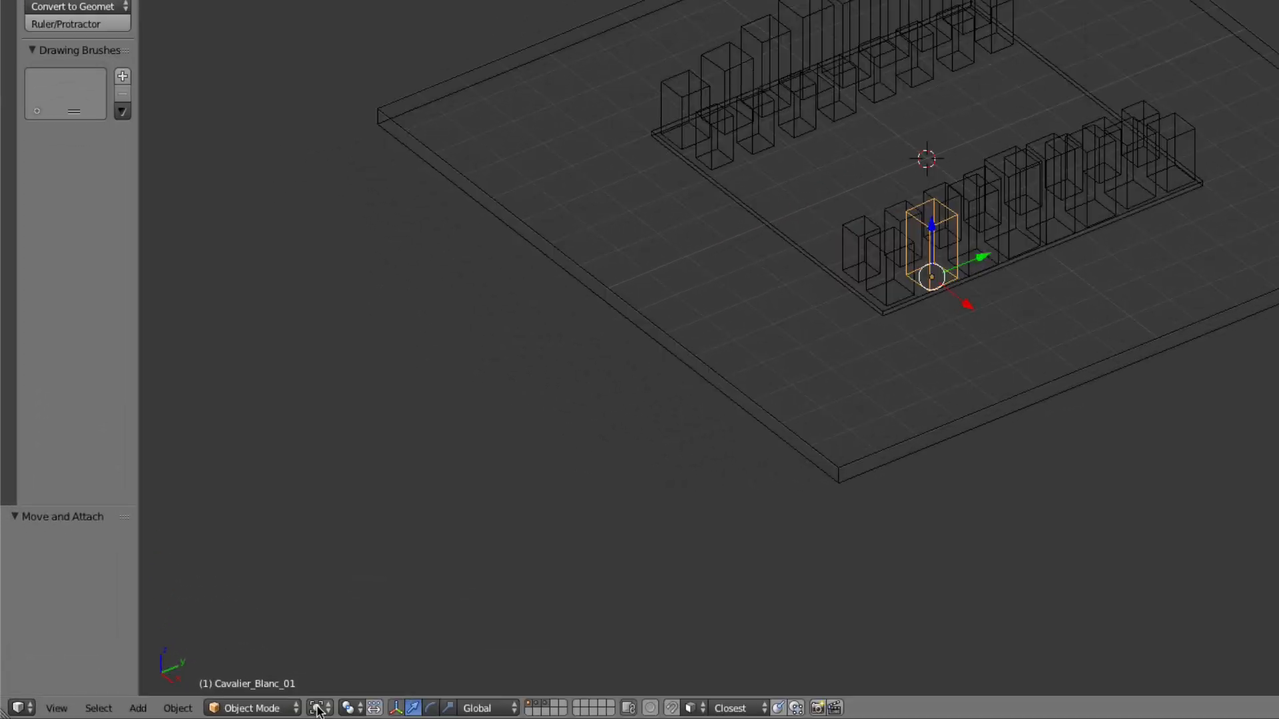
Set the viewport shading to Wireframe and take a closer look at the chess pieces.
click(183, 647)
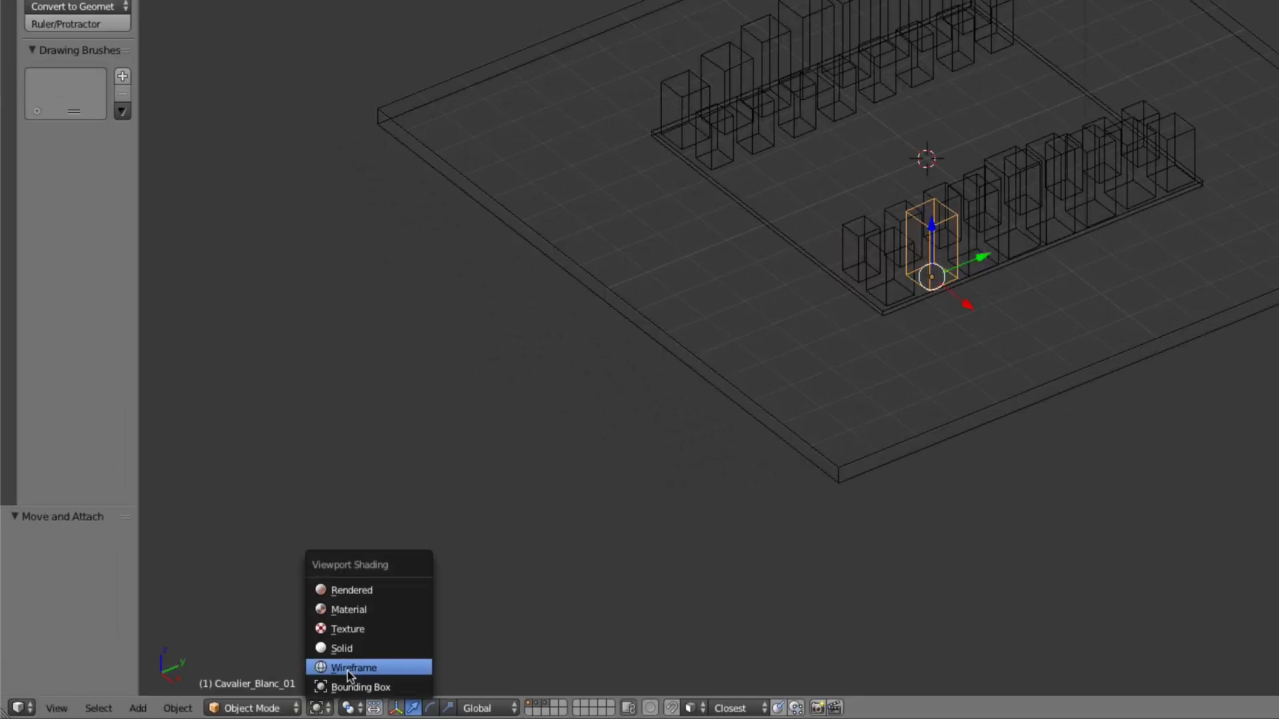
click(347, 667)
middle_drag(833, 459, 870, 448)
scroll(1014, 312, up, 4)
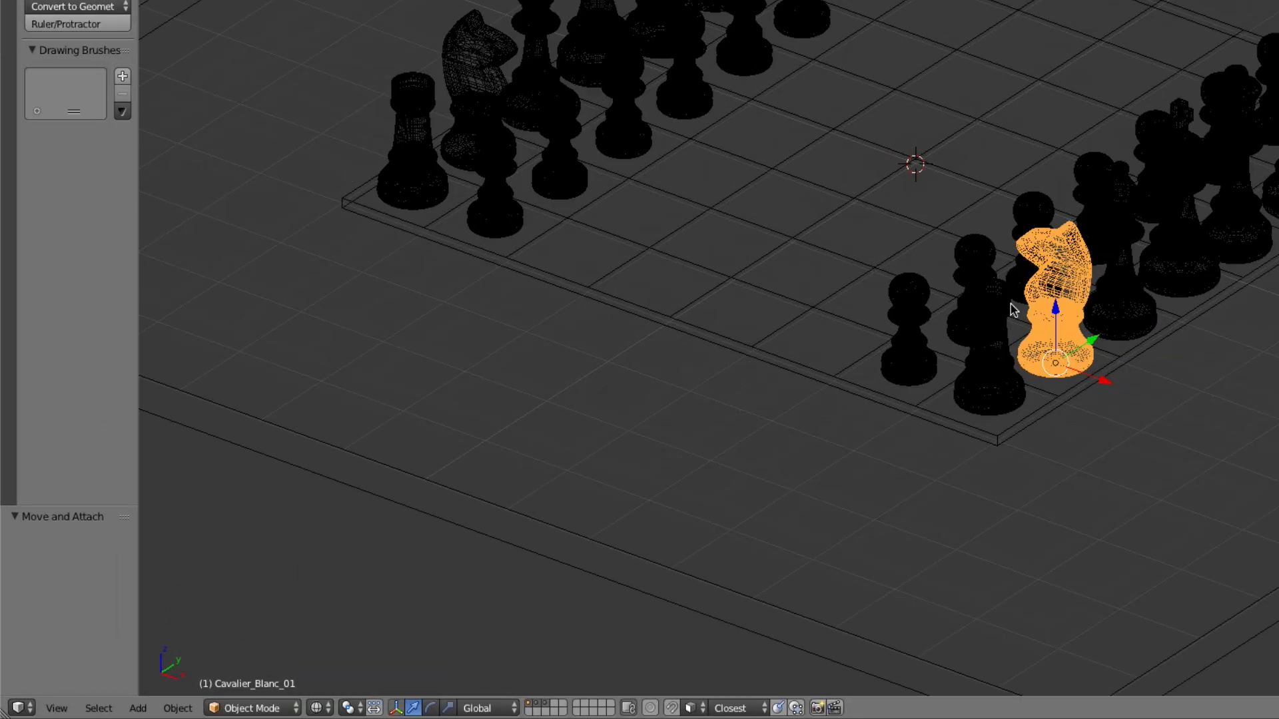
Toggle the viewport from Wireframe to Solid shading and back, twice.
key(z)
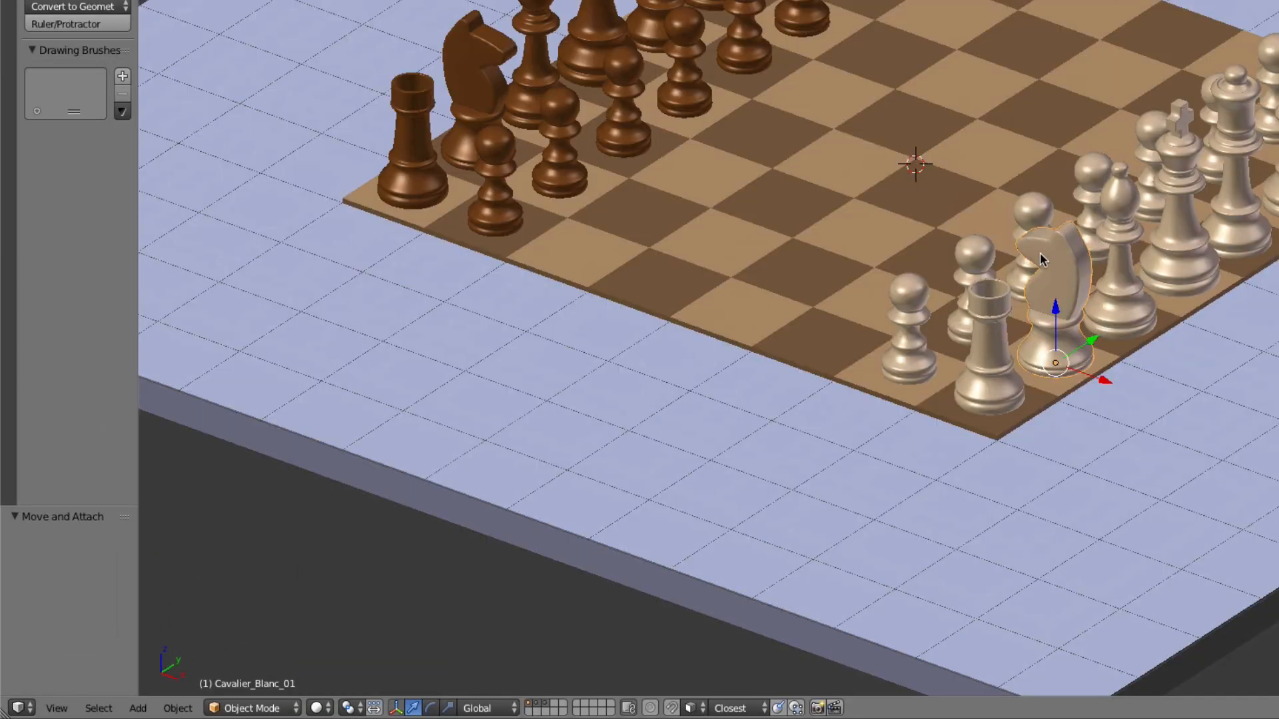
key(z)
mouse_move(1179, 266)
middle_down()
mouse_move(1122, 272)
mouse_move(1148, 273)
middle_up()
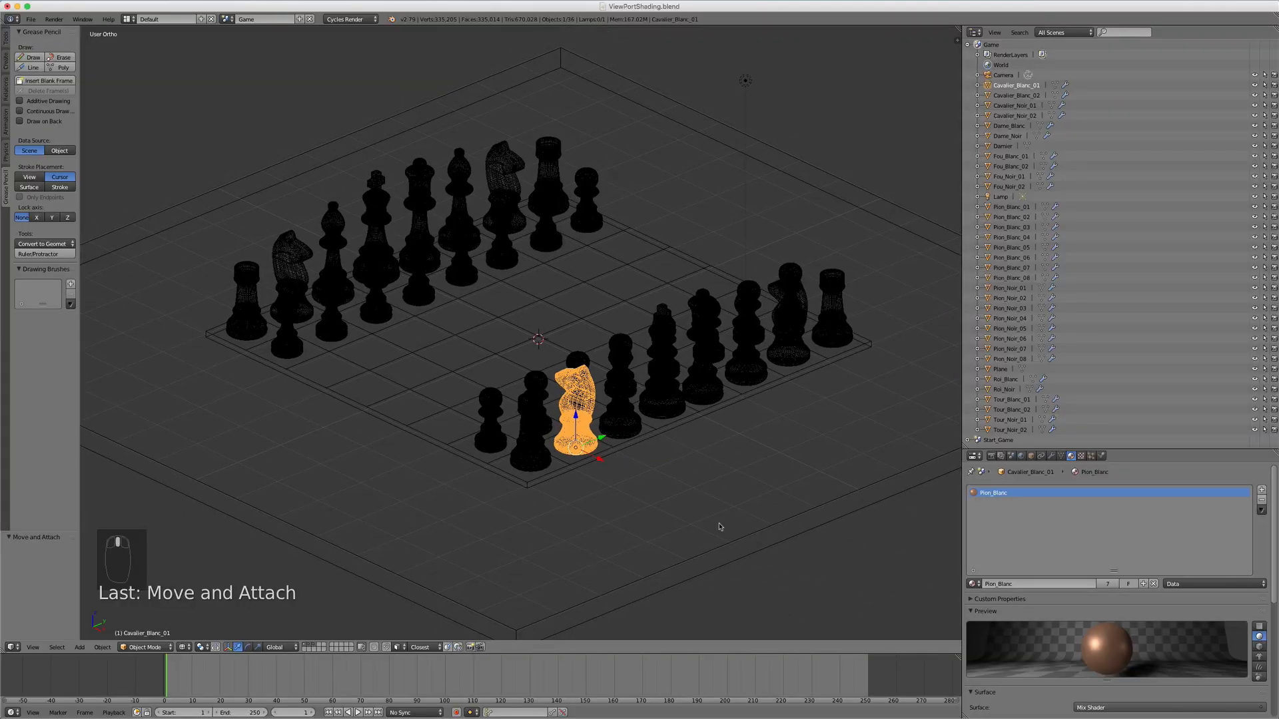
mouse_move(719, 526)
middle_down()
mouse_move(709, 526)
mouse_move(733, 520)
middle_up()
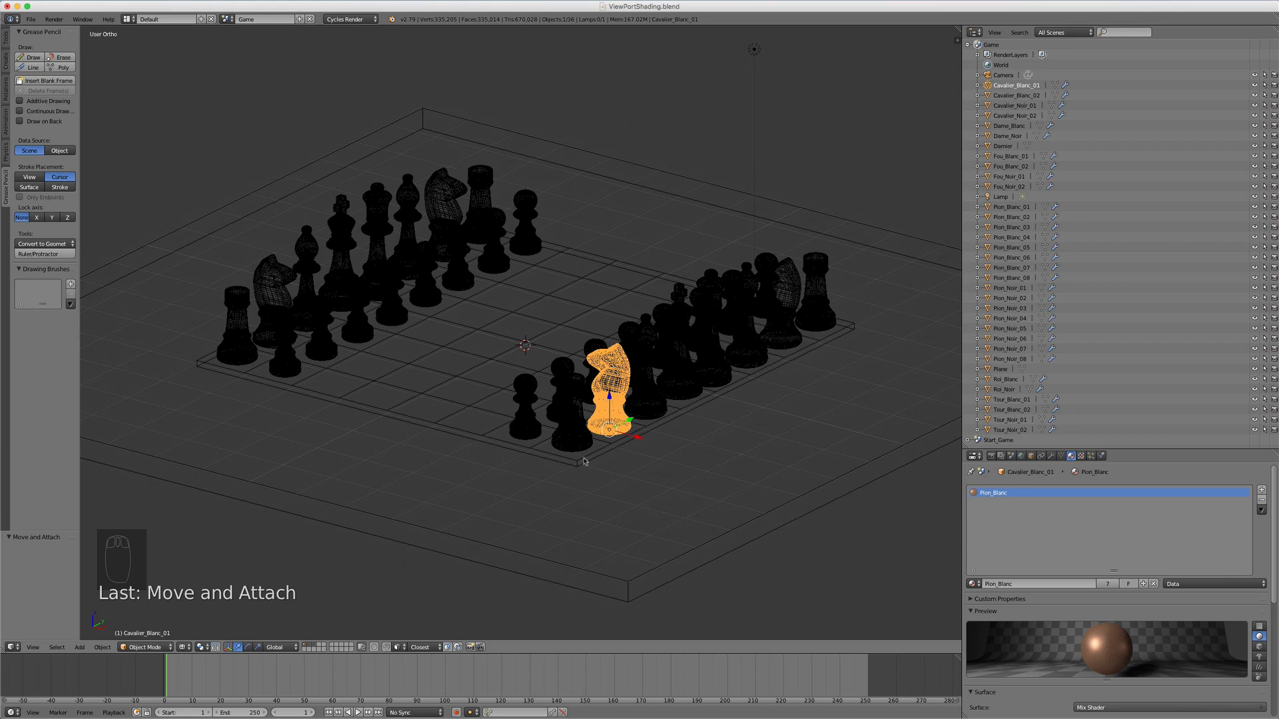
key(z)
key(z)
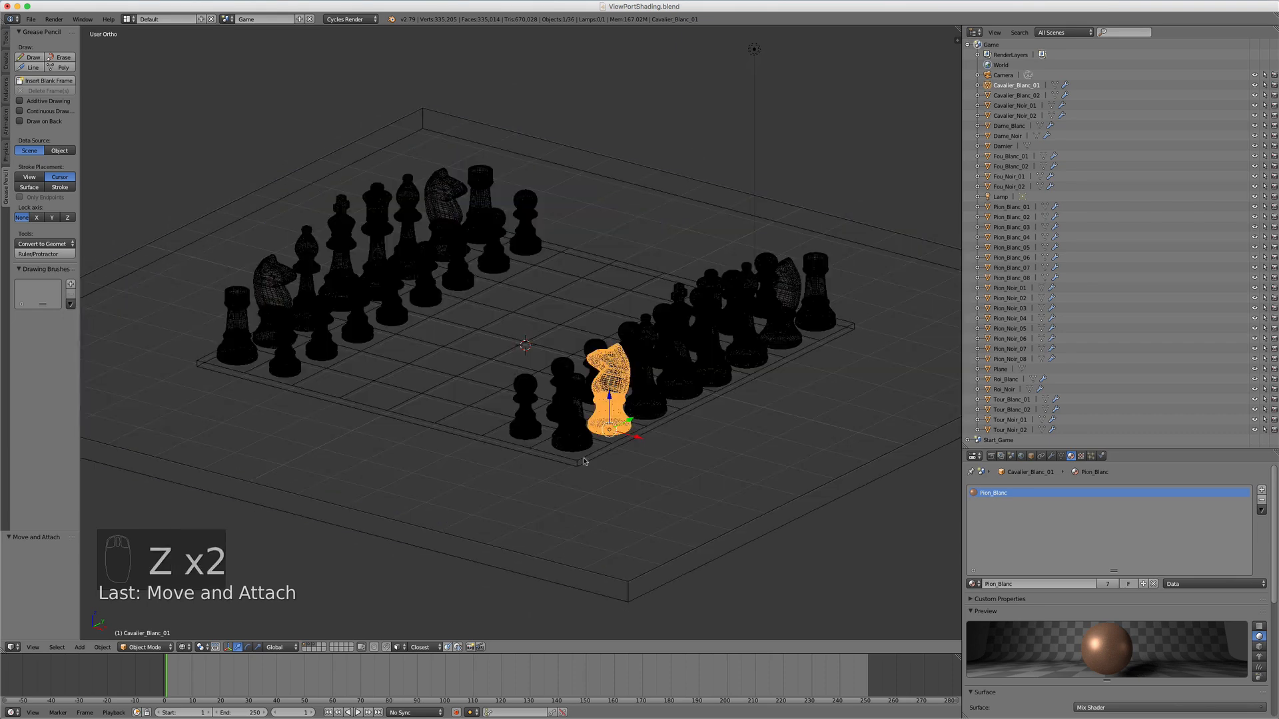
Turn off the Last Operator display in the Screencast Keys settings.
key(n)
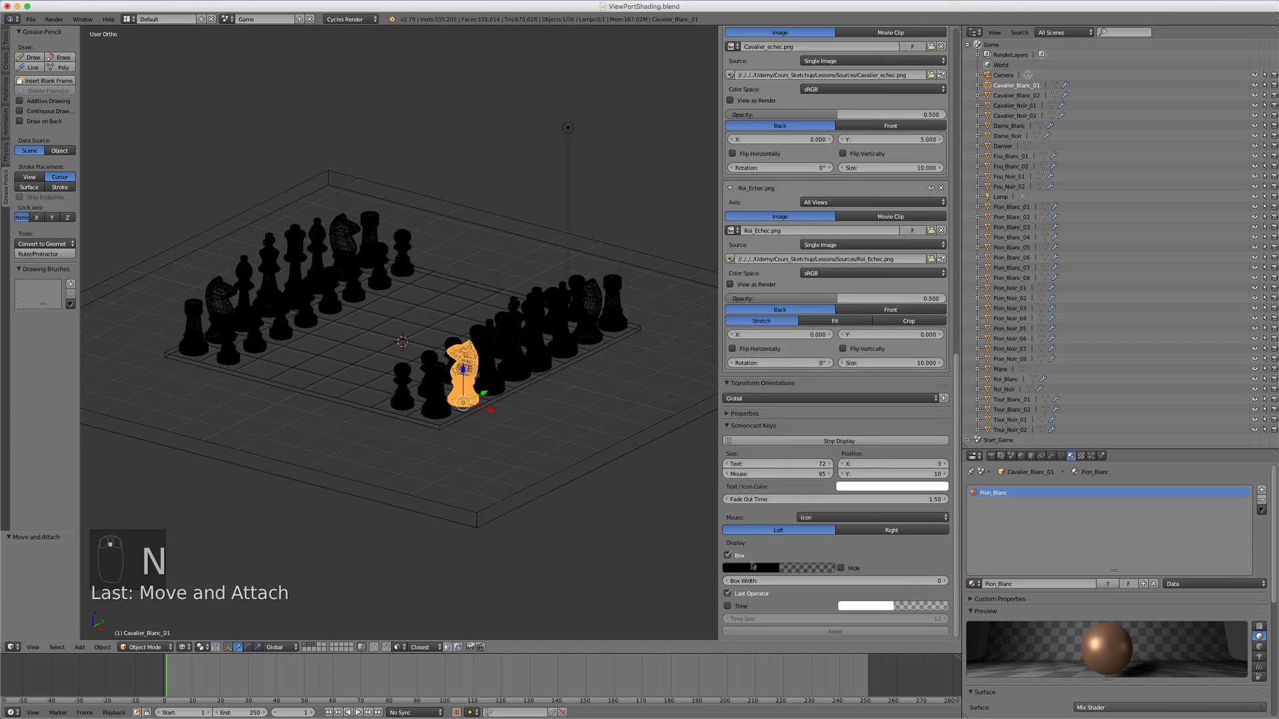
click(727, 593)
key(n)
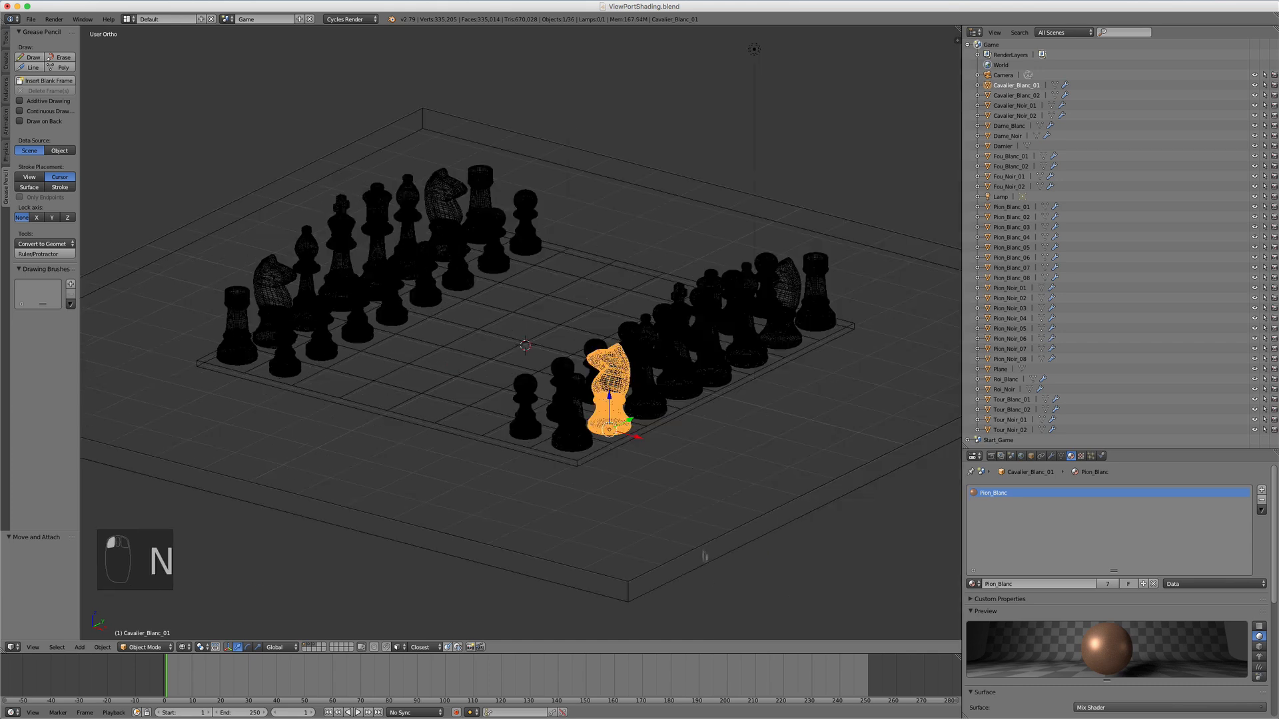
Reselect Wireframe as the viewport shading and inspect the whole chess set as wire meshes.
scroll(660, 525, up, 2)
middle_drag(672, 532, 637, 439)
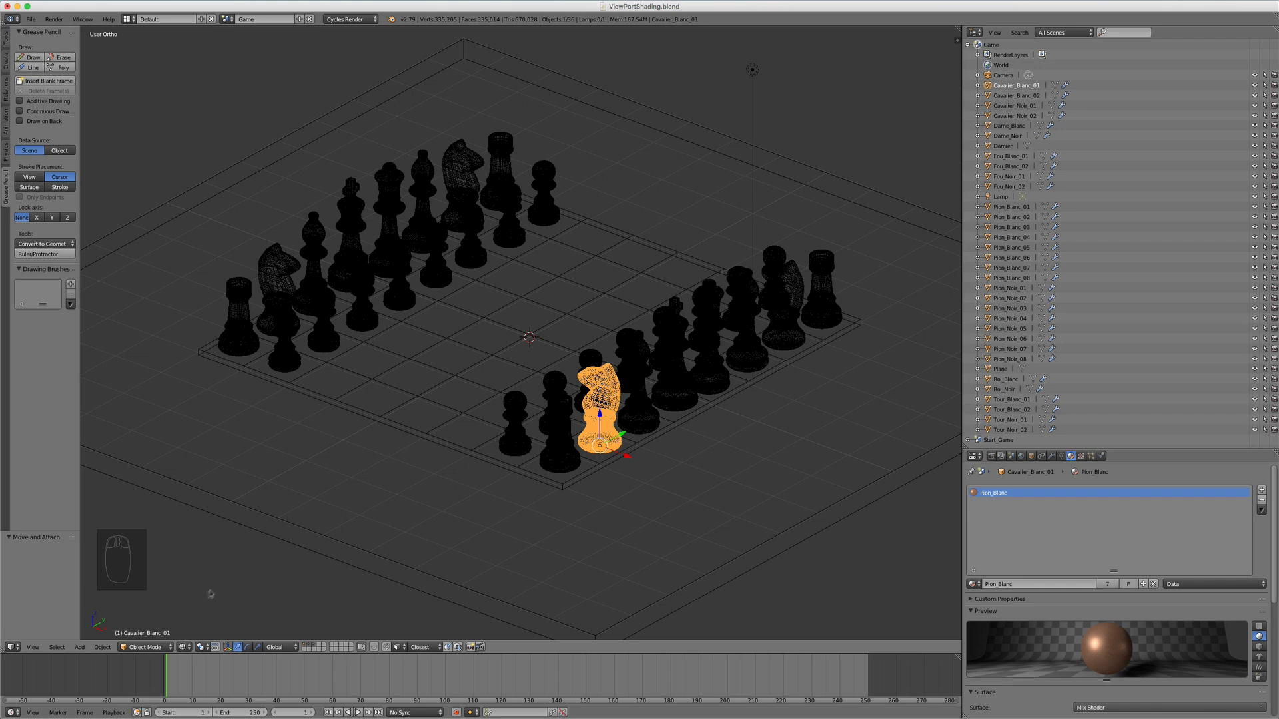
click(184, 647)
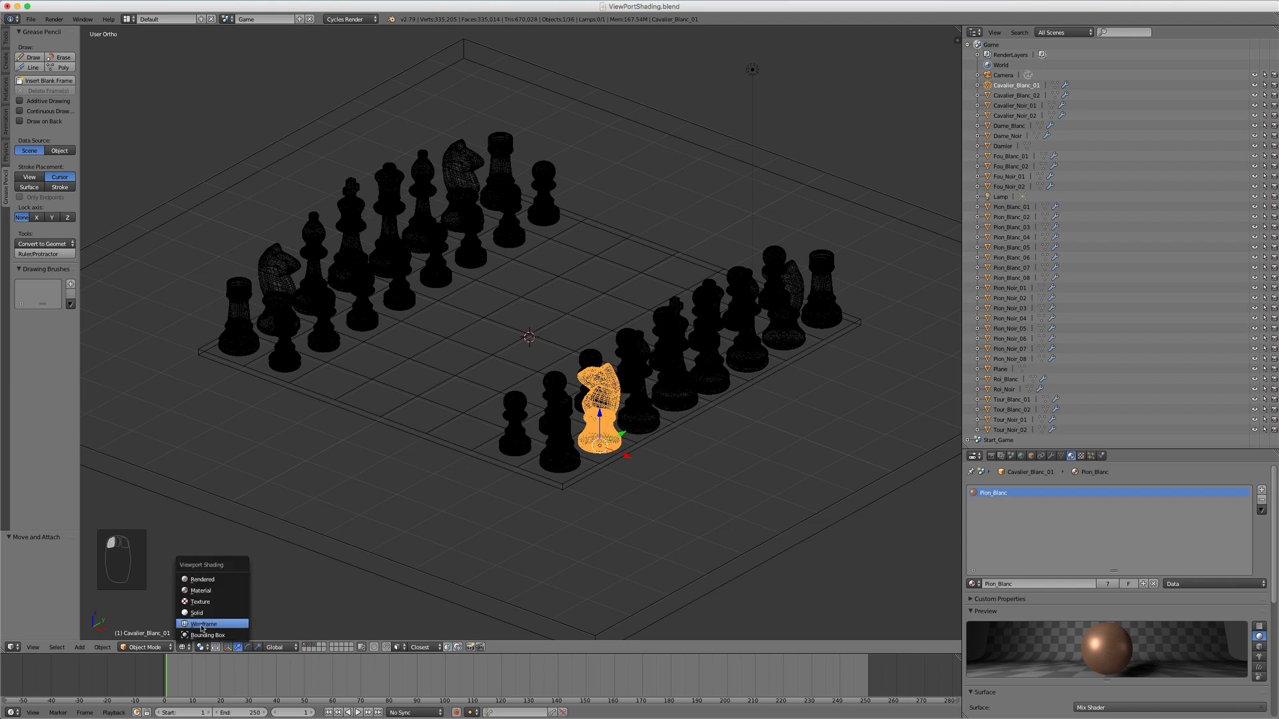
click(203, 624)
mouse_move(755, 436)
middle_down()
mouse_move(719, 434)
mouse_move(744, 437)
middle_up()
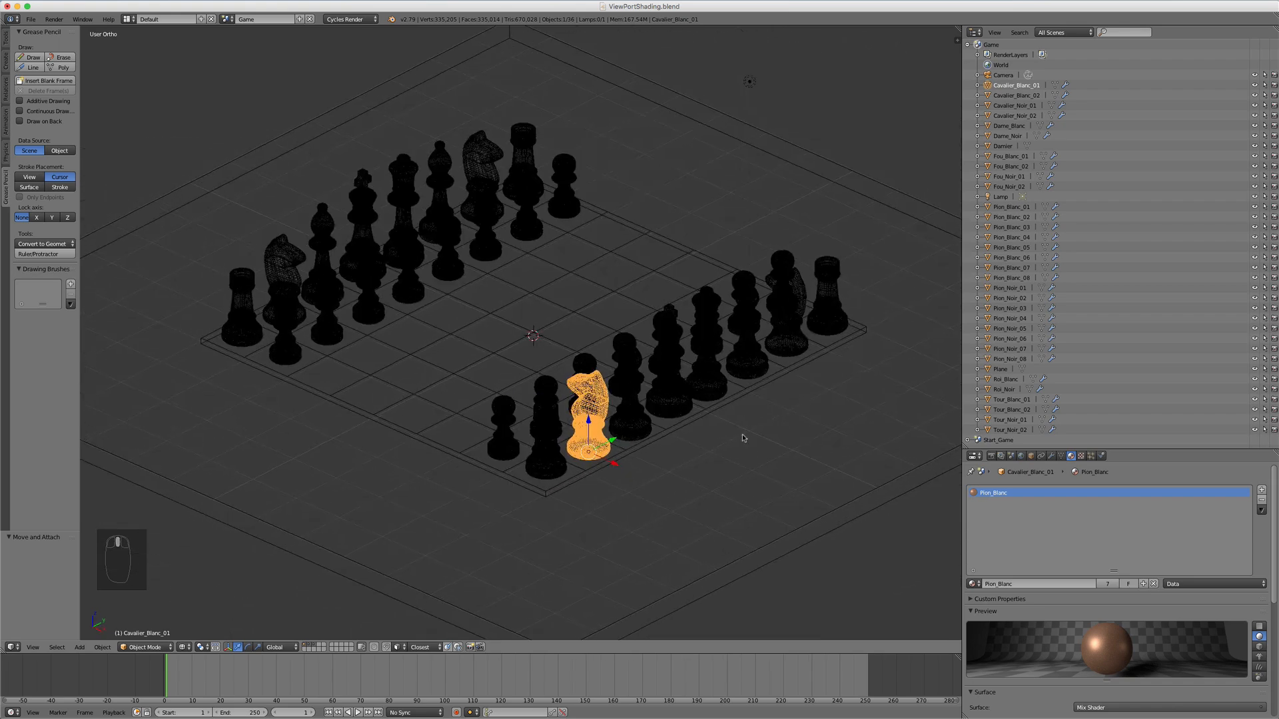
middle_drag(666, 337, 629, 377)
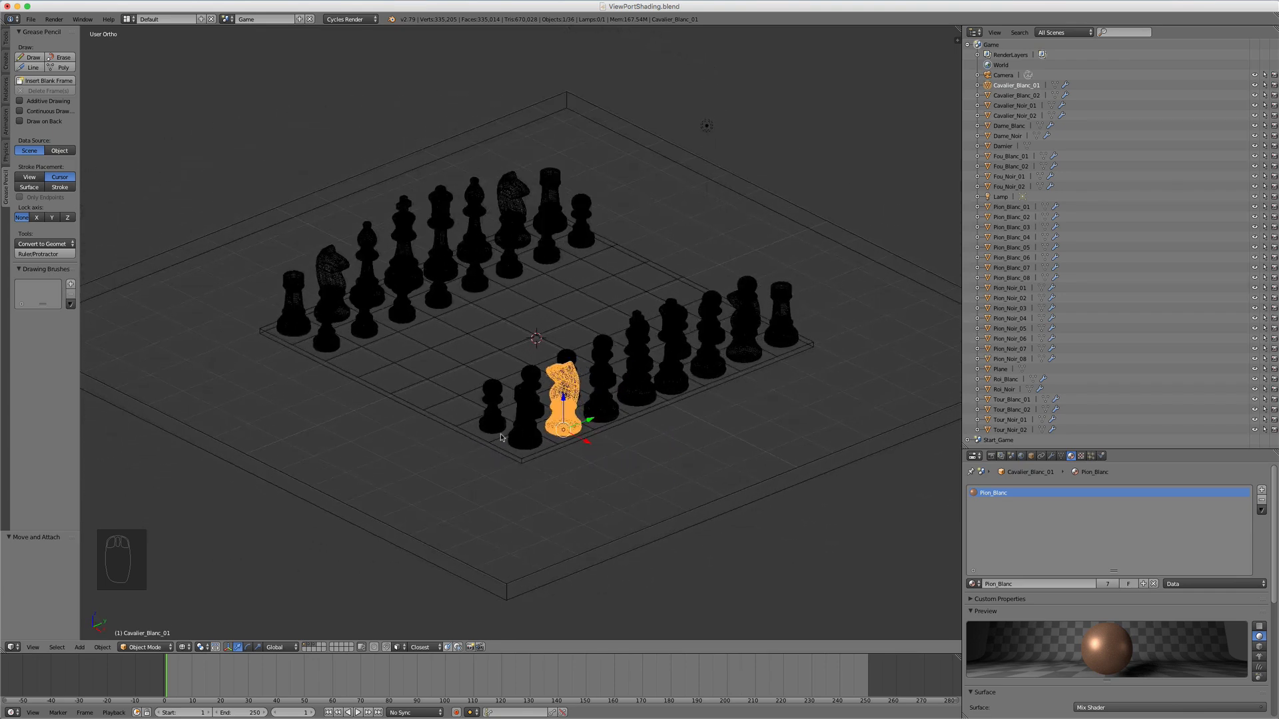
Set the viewport shading to Solid and view the chess set from several angles.
click(184, 647)
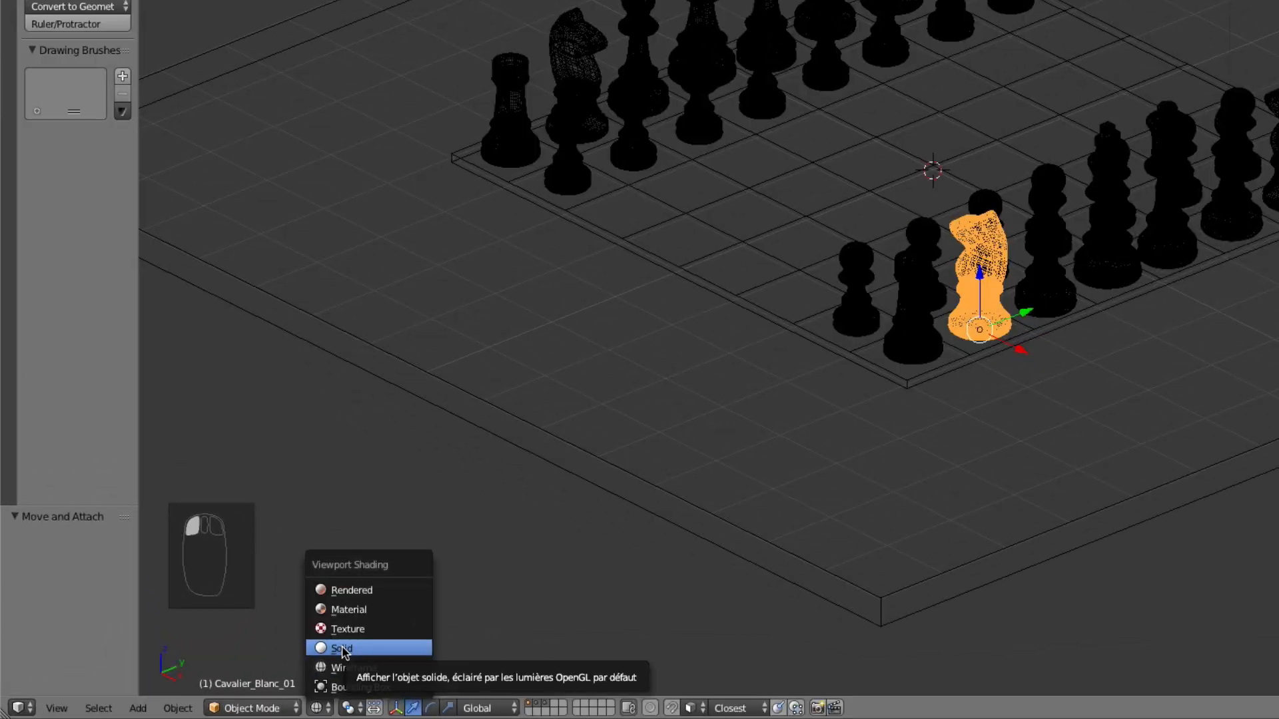
click(341, 649)
mouse_move(711, 491)
middle_down()
mouse_move(768, 479)
mouse_move(714, 494)
mouse_move(856, 326)
middle_up()
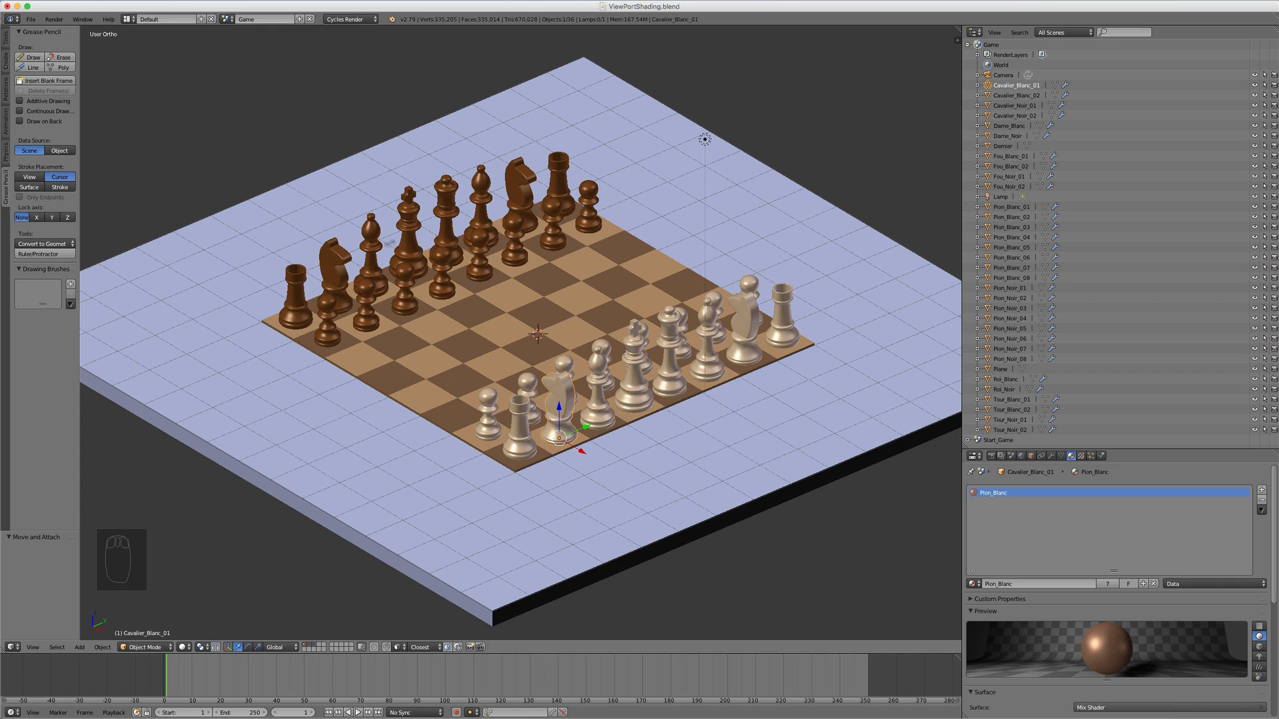
middle_drag(550, 454, 556, 447)
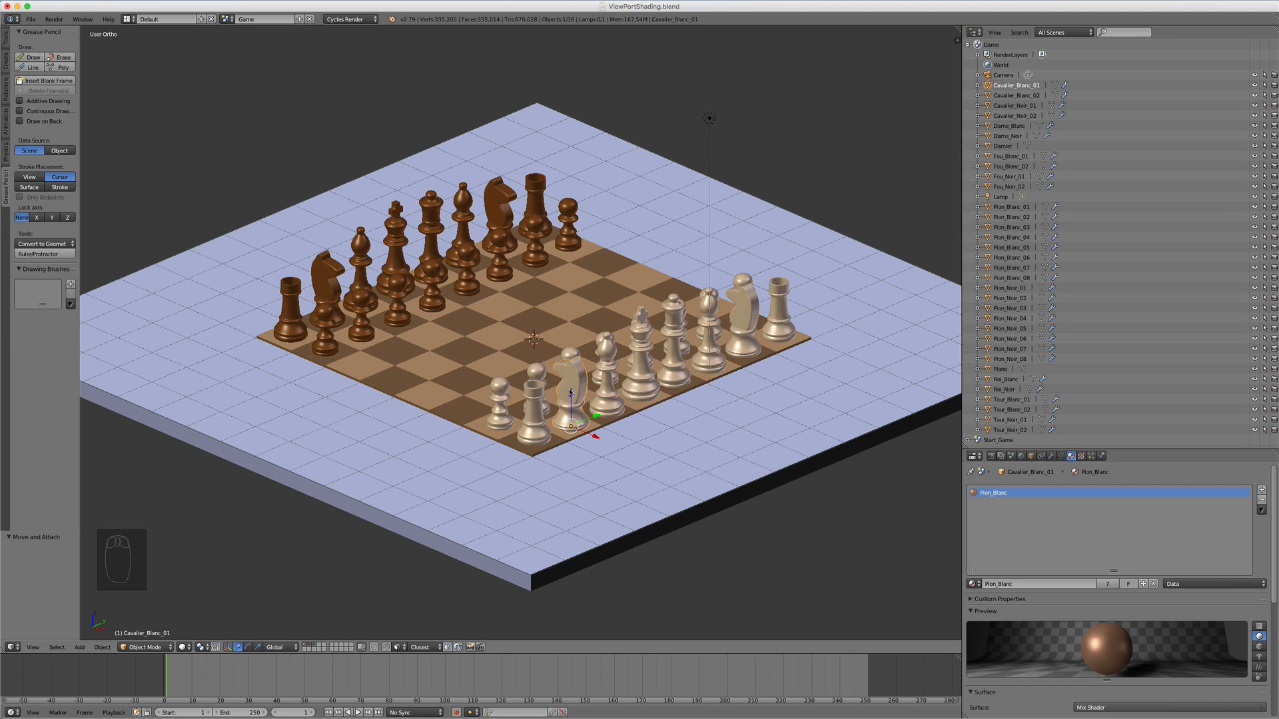
middle_drag(581, 381, 580, 385)
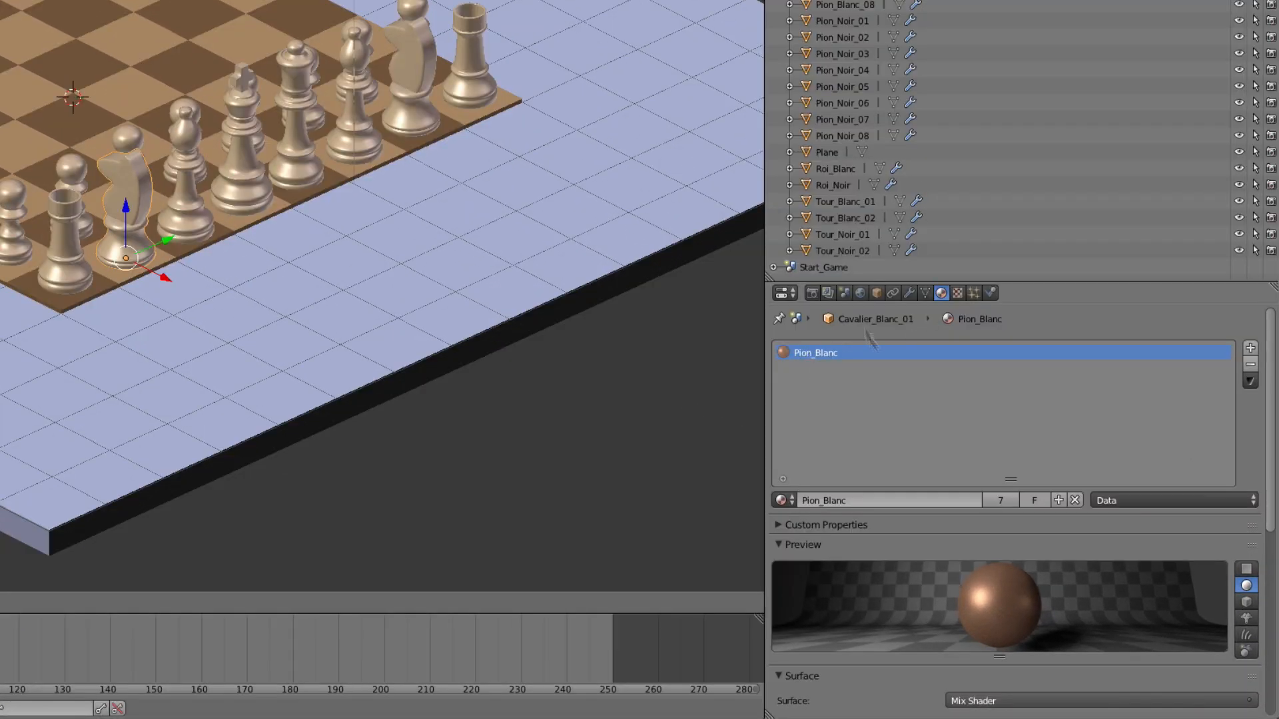
Select the white bishop Fou_Blanc_01 next to the knight and examine its material's surface and viewport colour settings.
right_click(182, 198)
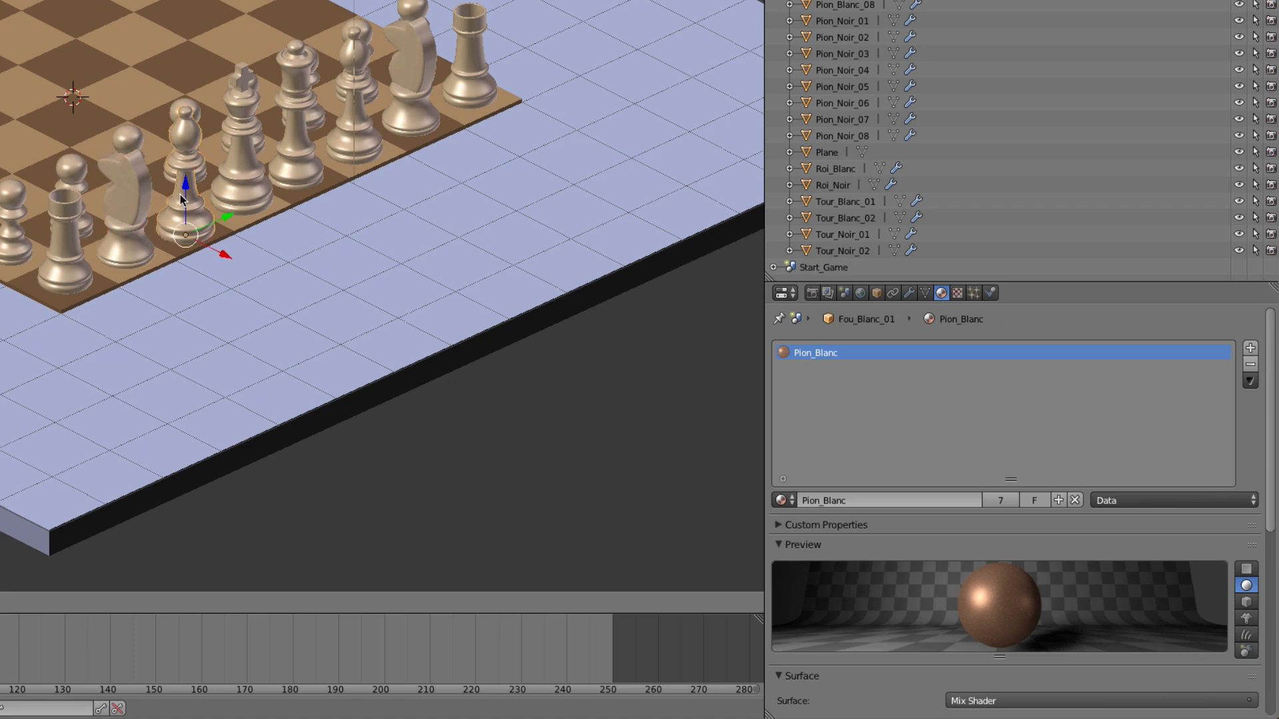
scroll(926, 406, down, 10)
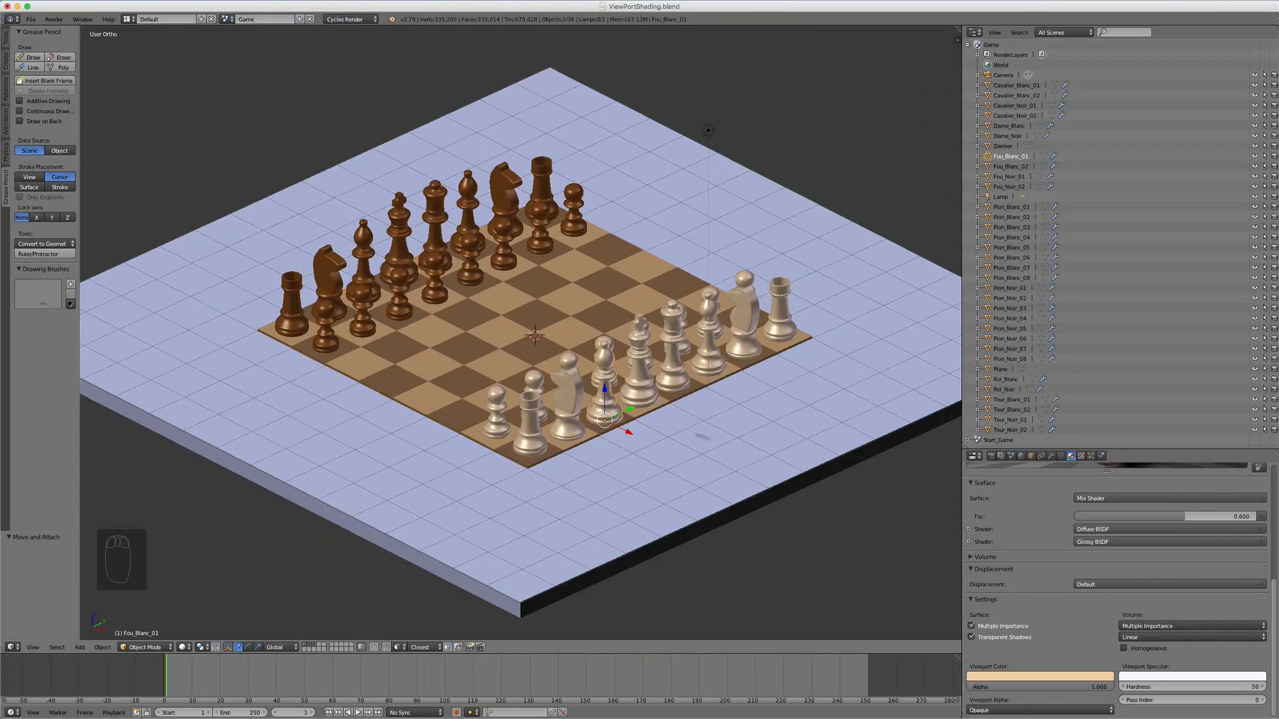
Remove the Tour_Echec.png, Cavalier_echec.png and Roi_Echec.png background images from the 3D view.
key(n)
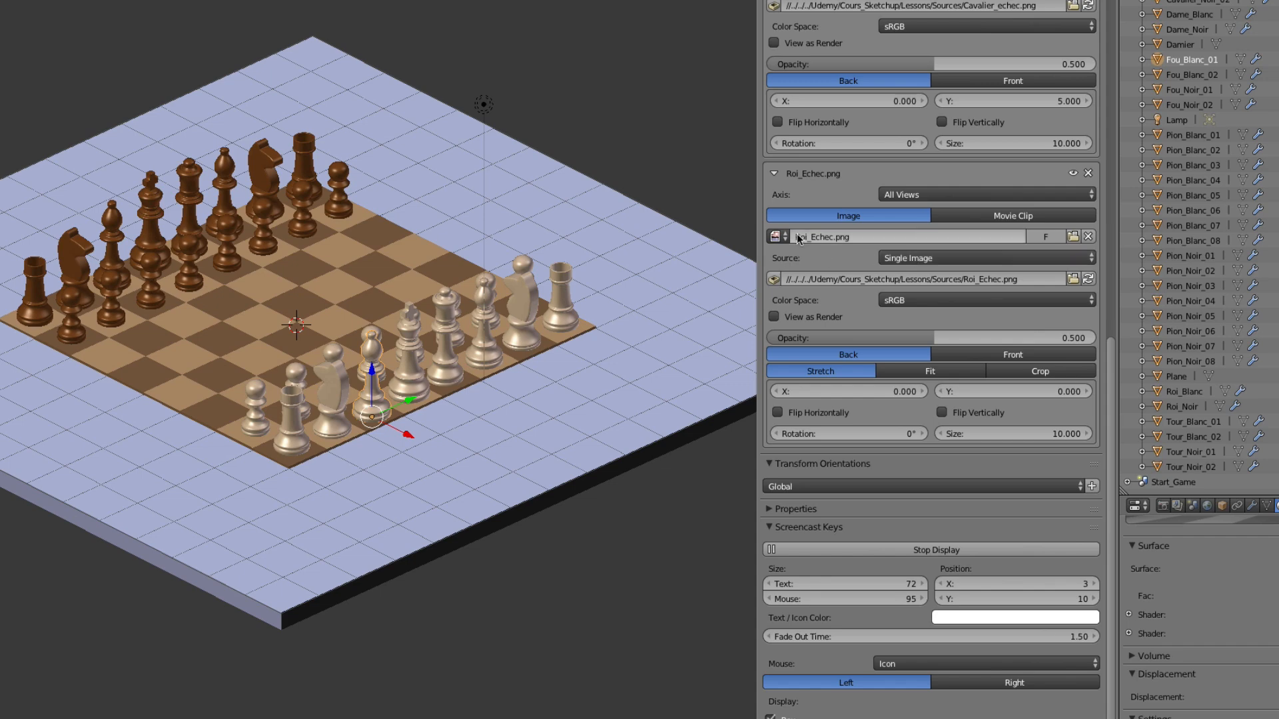
scroll(829, 255, up, 12)
scroll(827, 254, up, 6)
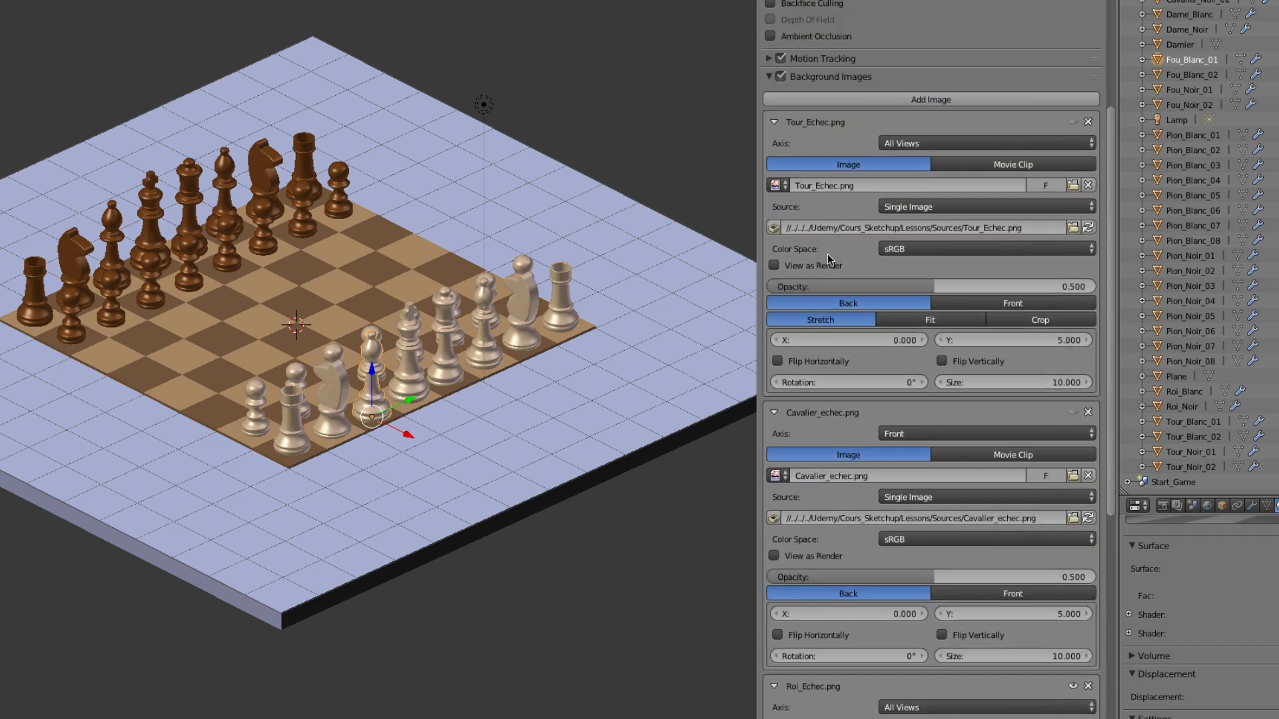
click(1088, 152)
click(1089, 152)
click(1088, 152)
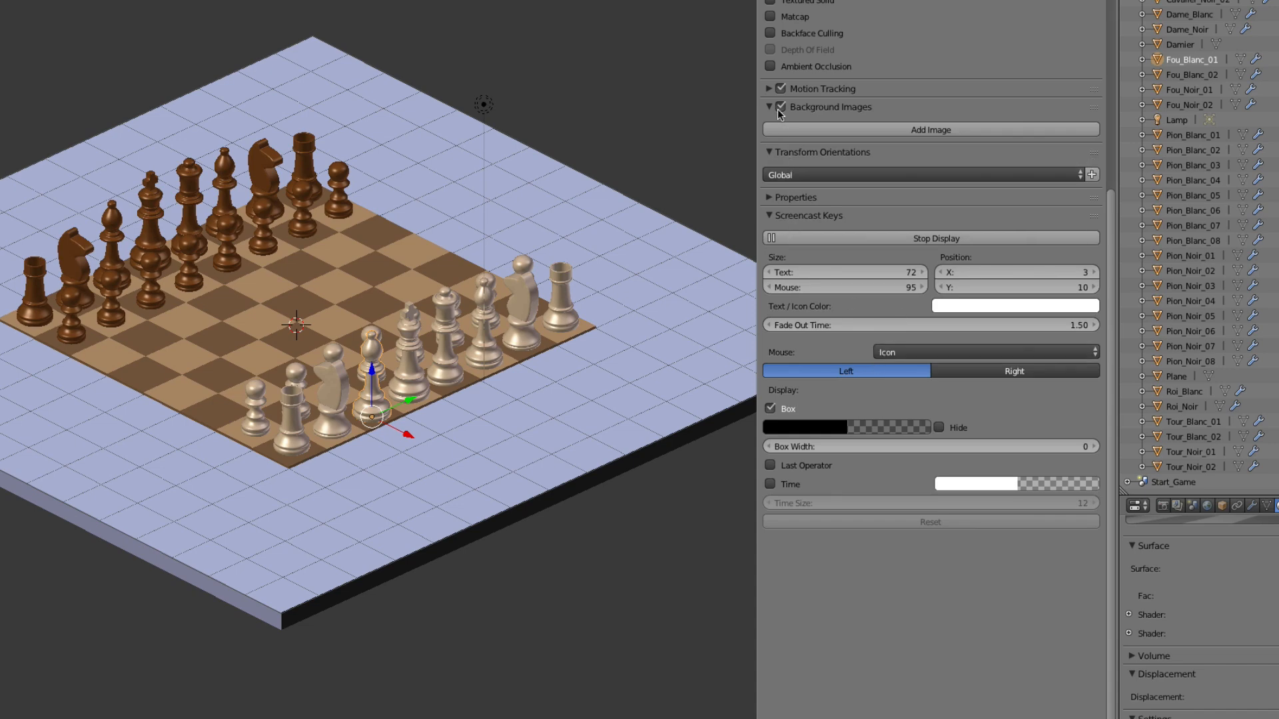
Enable Matcap in the viewport's Shading options and choose the shiny polished-gold matcap for the scene.
scroll(782, 73, up, 1)
scroll(782, 73, up, 1)
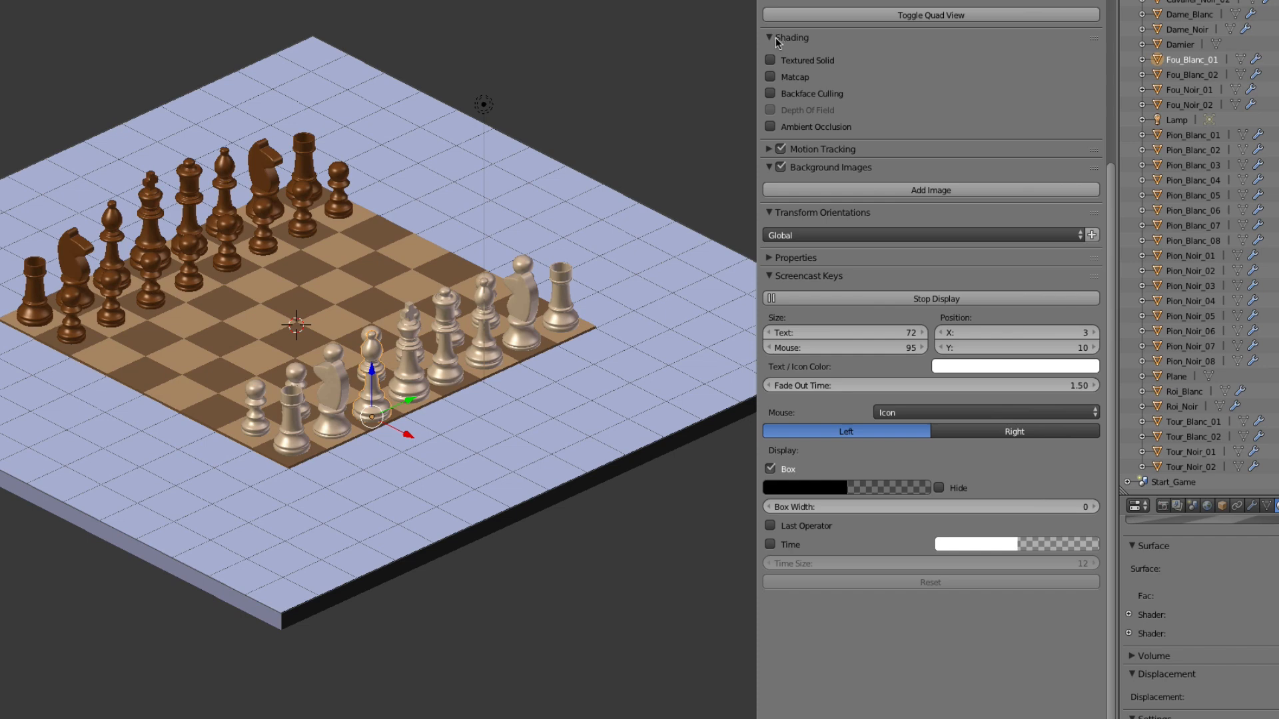
click(770, 78)
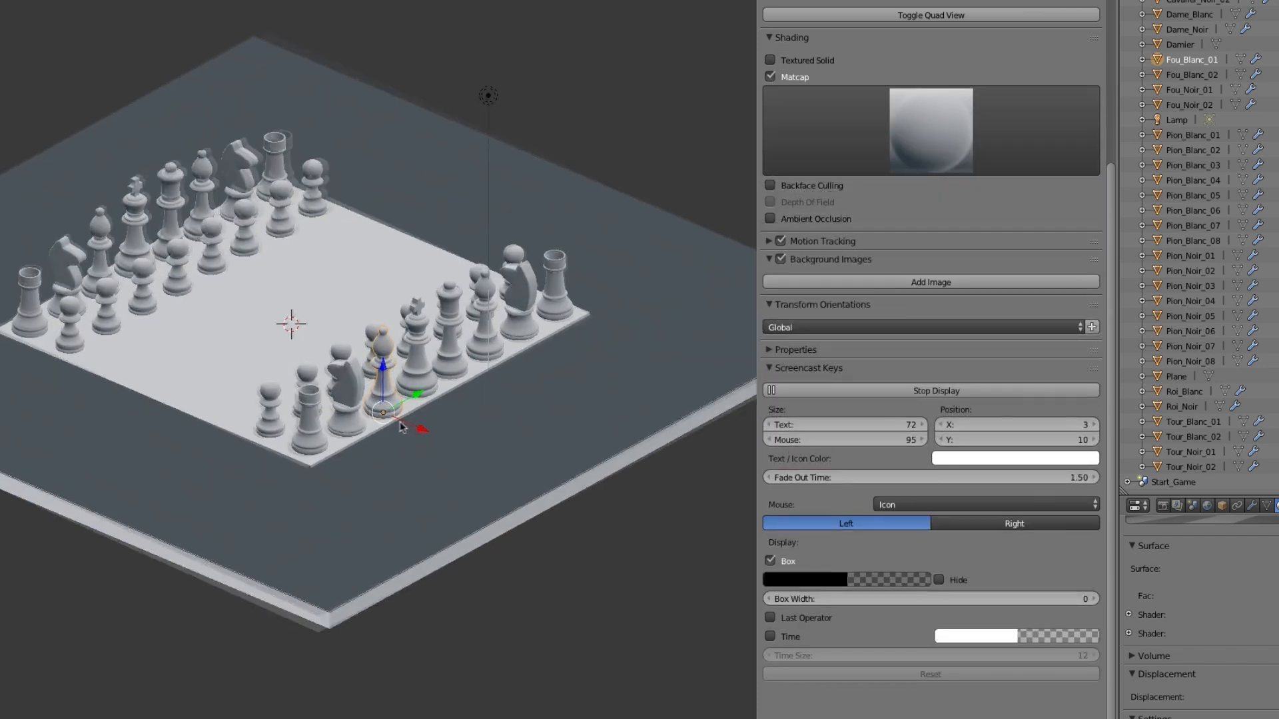
scroll(398, 425, up, 4)
click(930, 132)
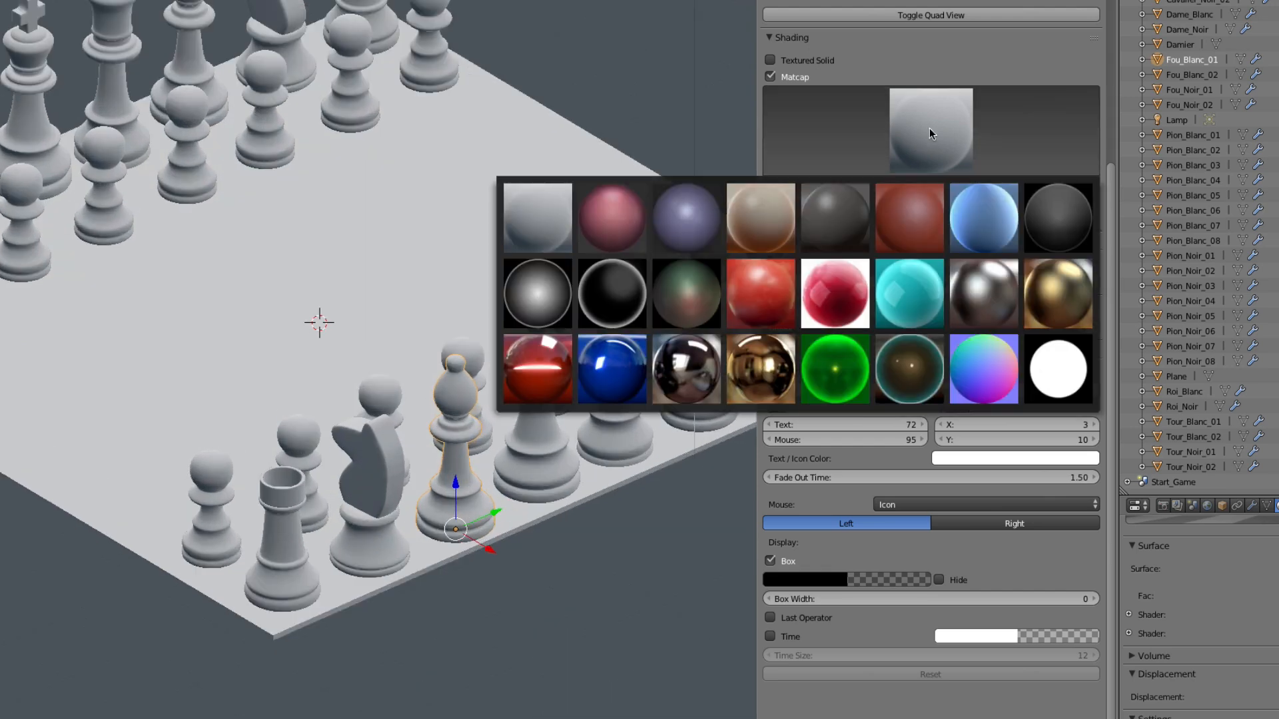
click(775, 374)
middle_drag(595, 393, 570, 330)
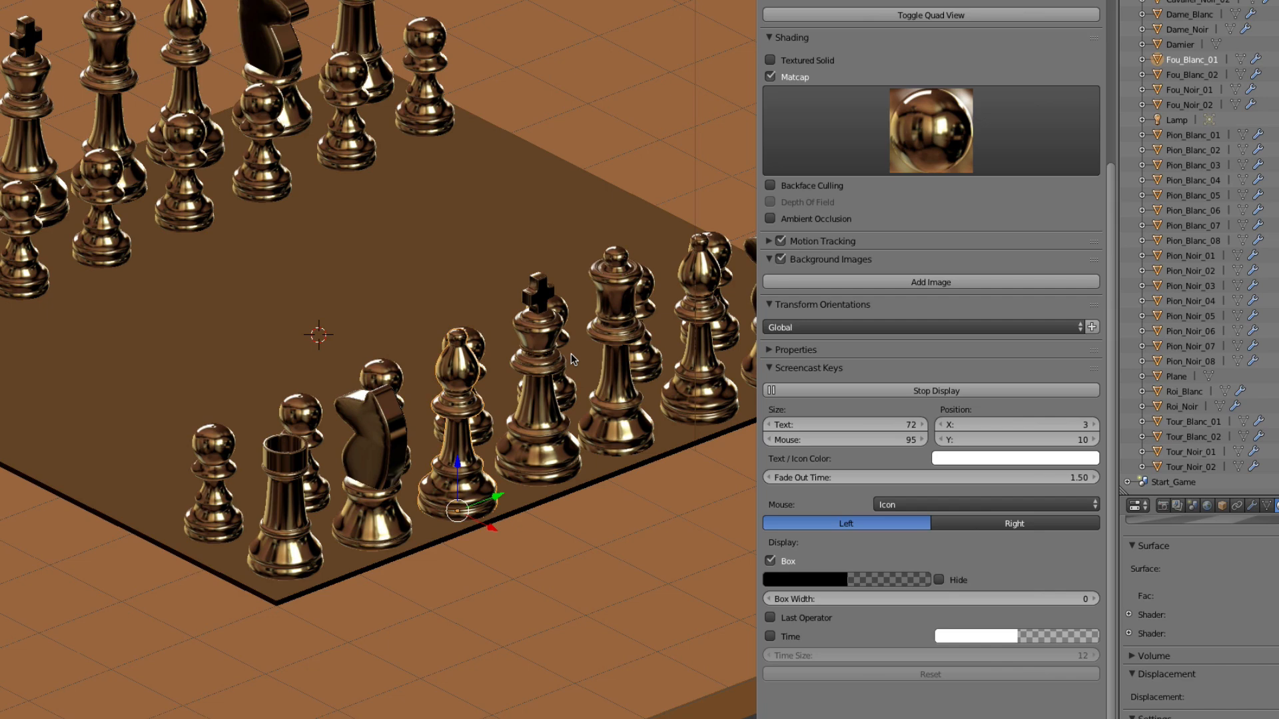
Preview the scene with the glossy turquoise matcap, and turn Matcap off again in the viewport's Shading options.
click(924, 130)
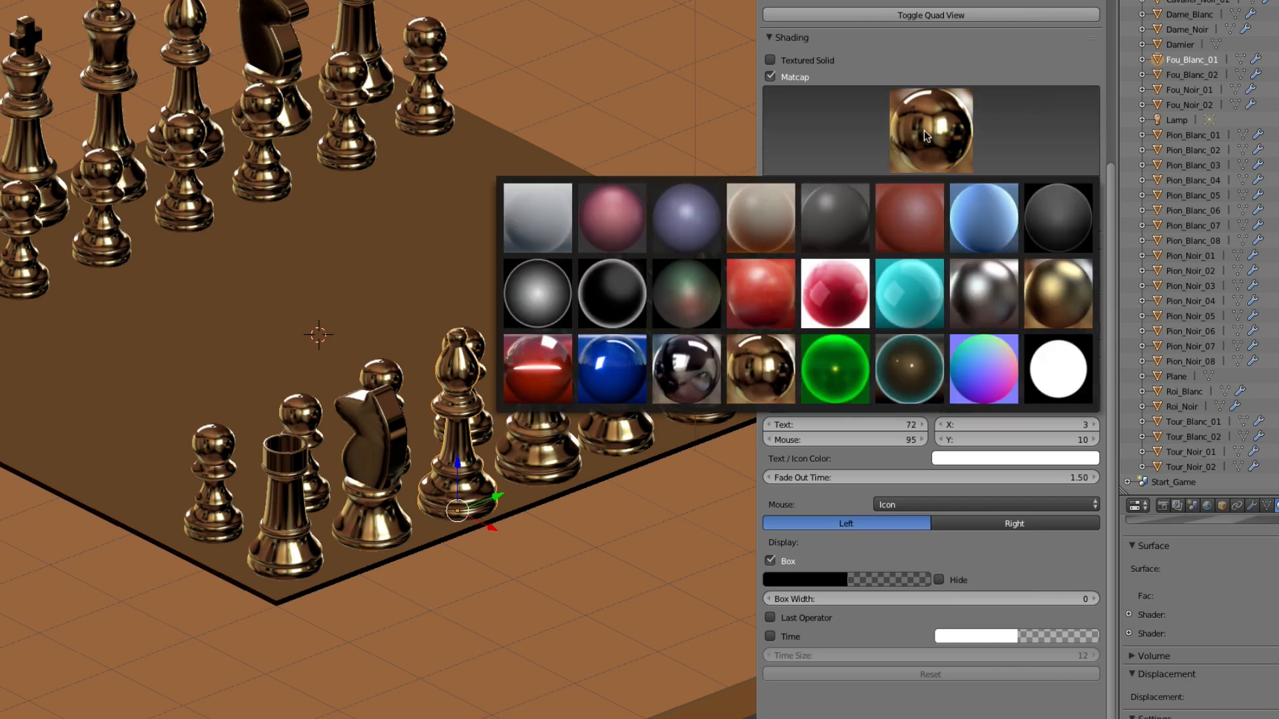
middle_drag(499, 420, 532, 382)
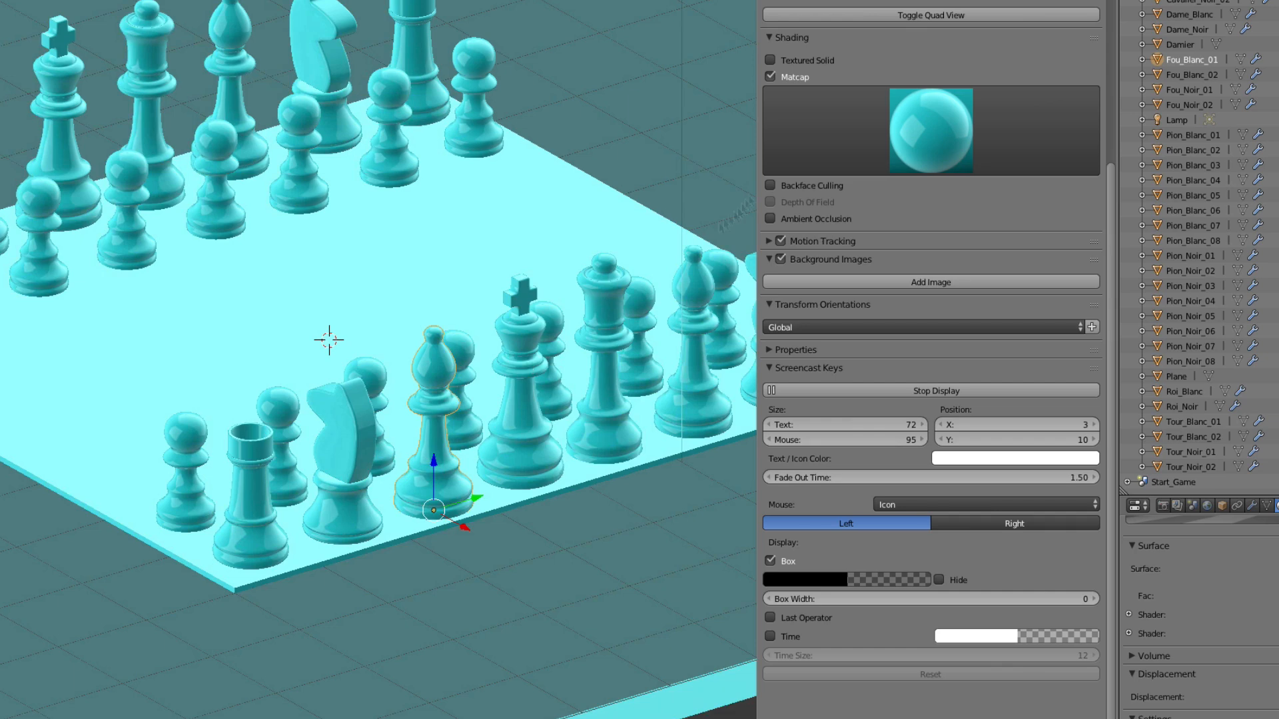
click(862, 79)
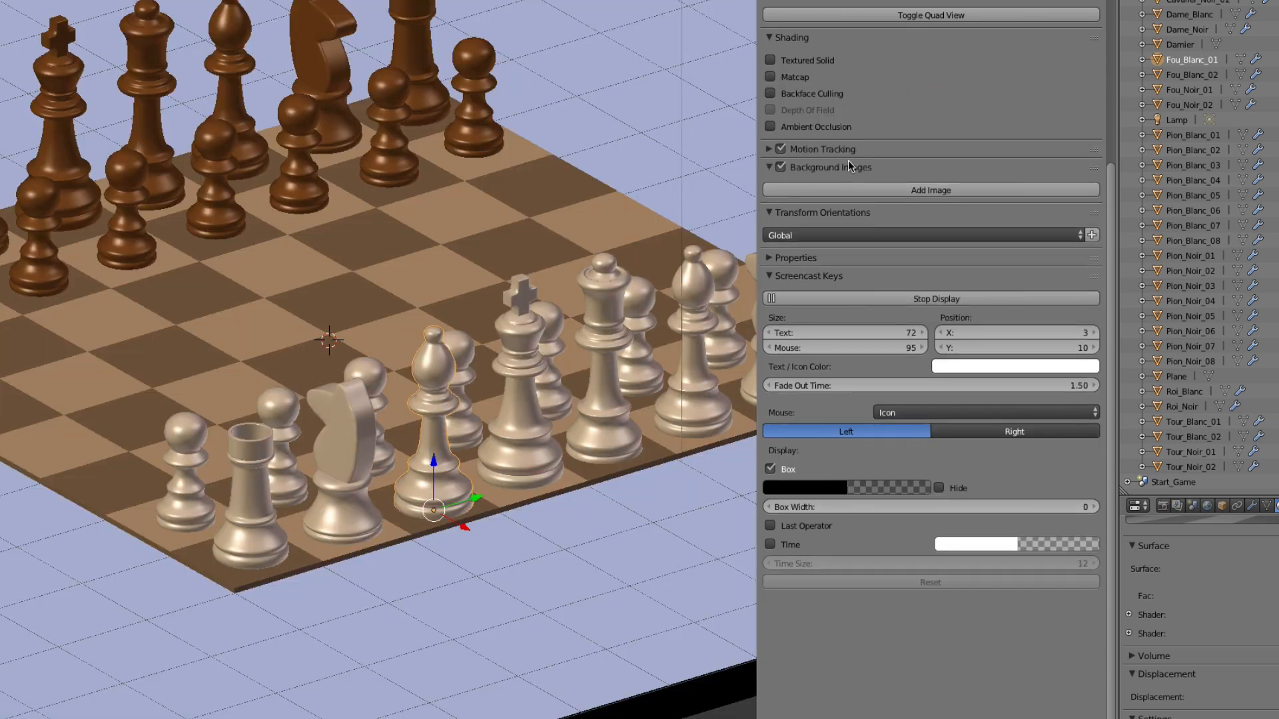
key(n)
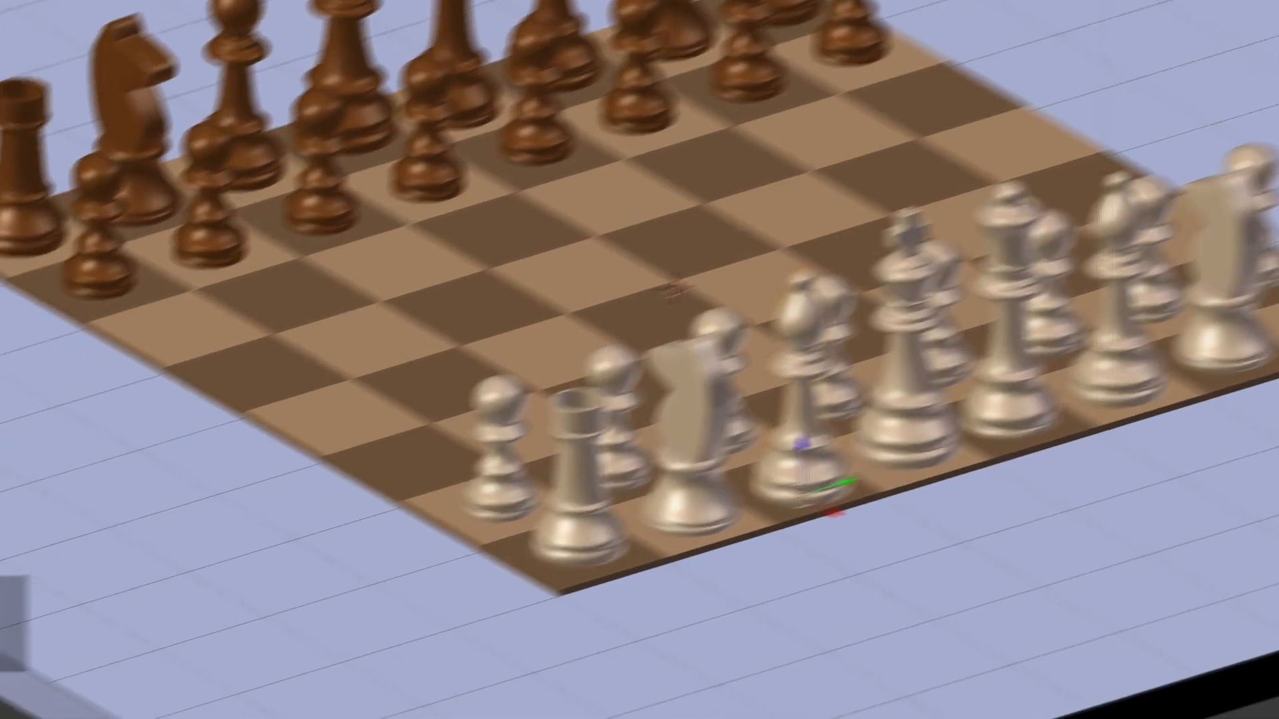
Set the viewport shading to Texture and view the whole chess scene on its marble slab.
click(317, 709)
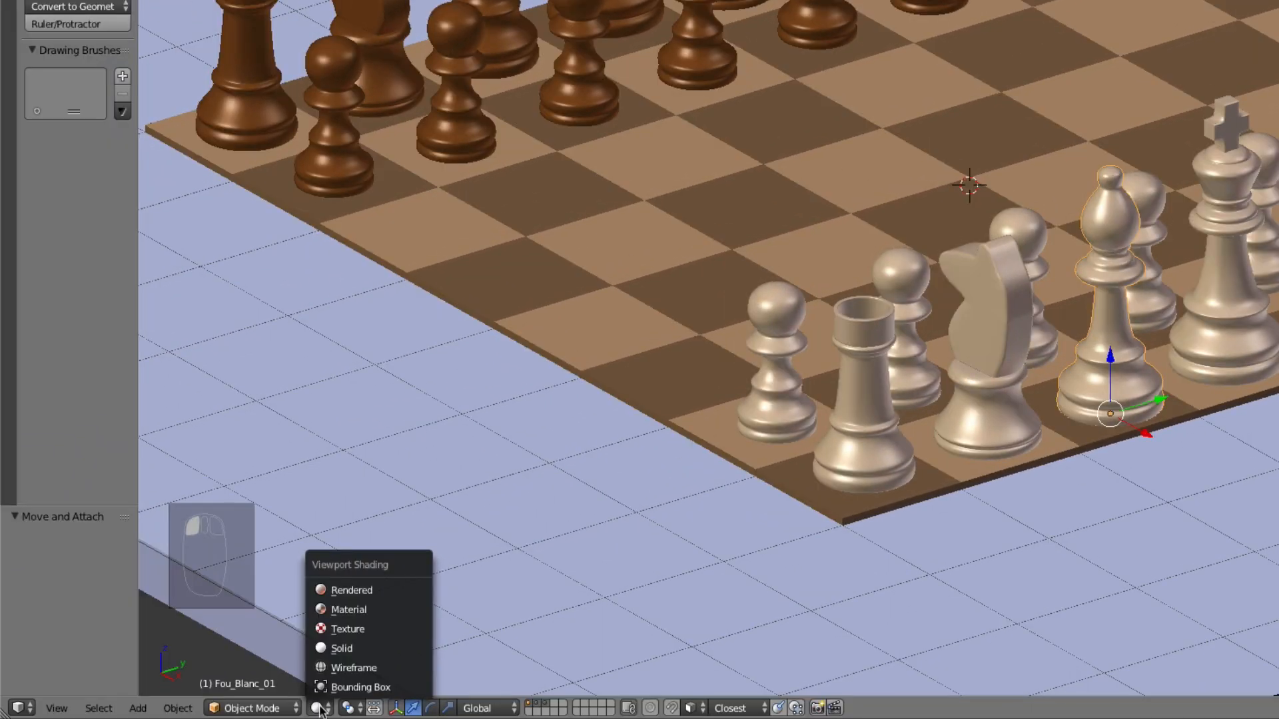
click(339, 629)
mouse_move(543, 558)
middle_down()
mouse_move(643, 487)
mouse_move(705, 485)
mouse_move(666, 493)
middle_up()
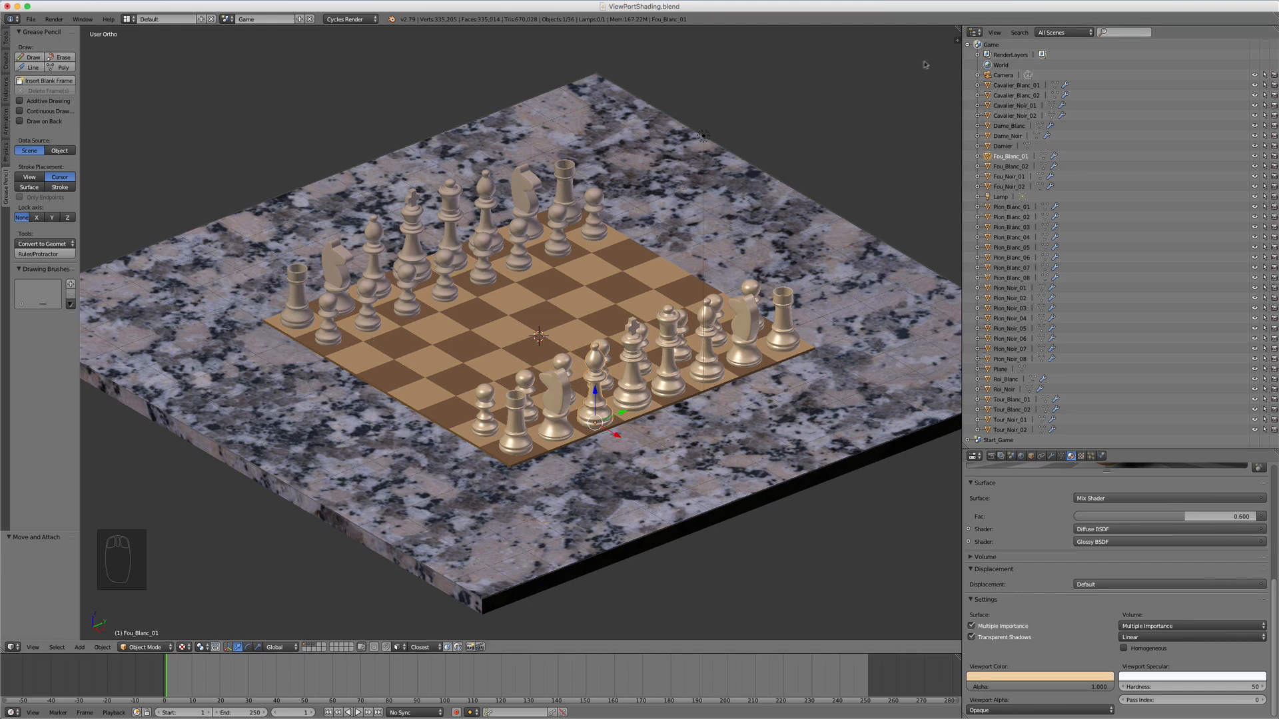
Split the 3D view side by side and turn the new area into a Node Editor showing the Pion_Blanc material nodes.
drag(958, 30, 421, 57)
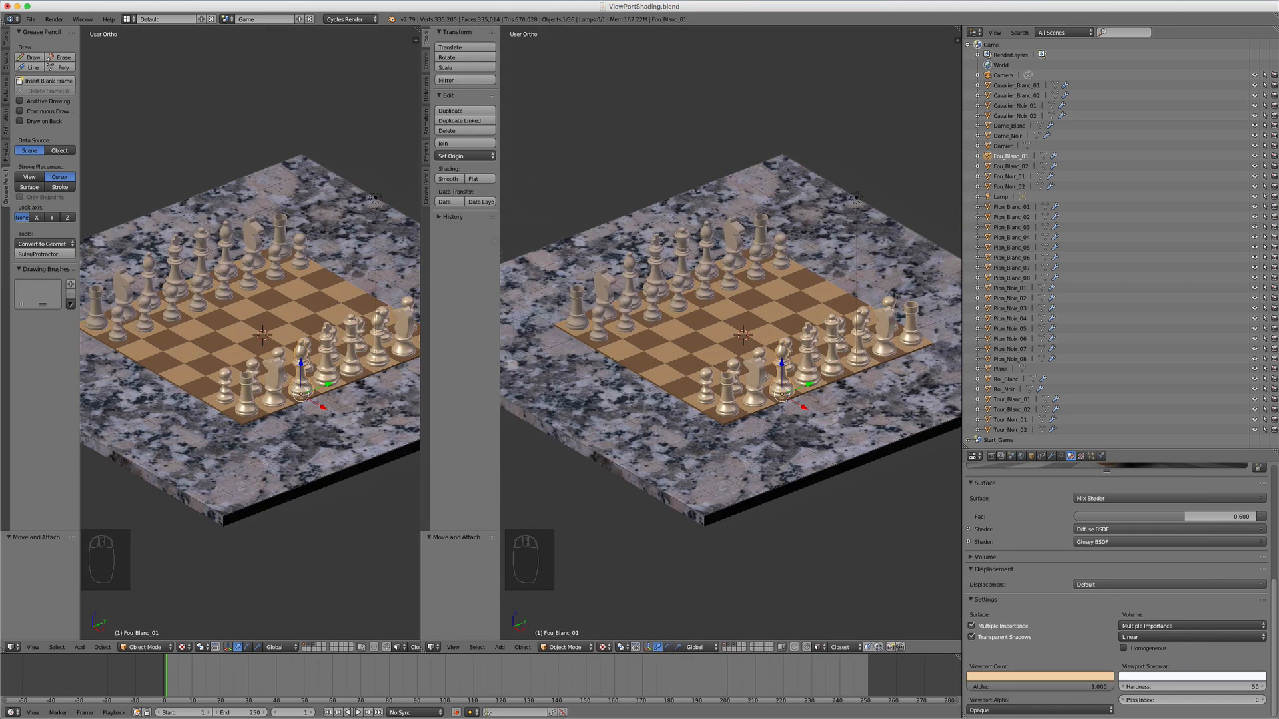
click(433, 648)
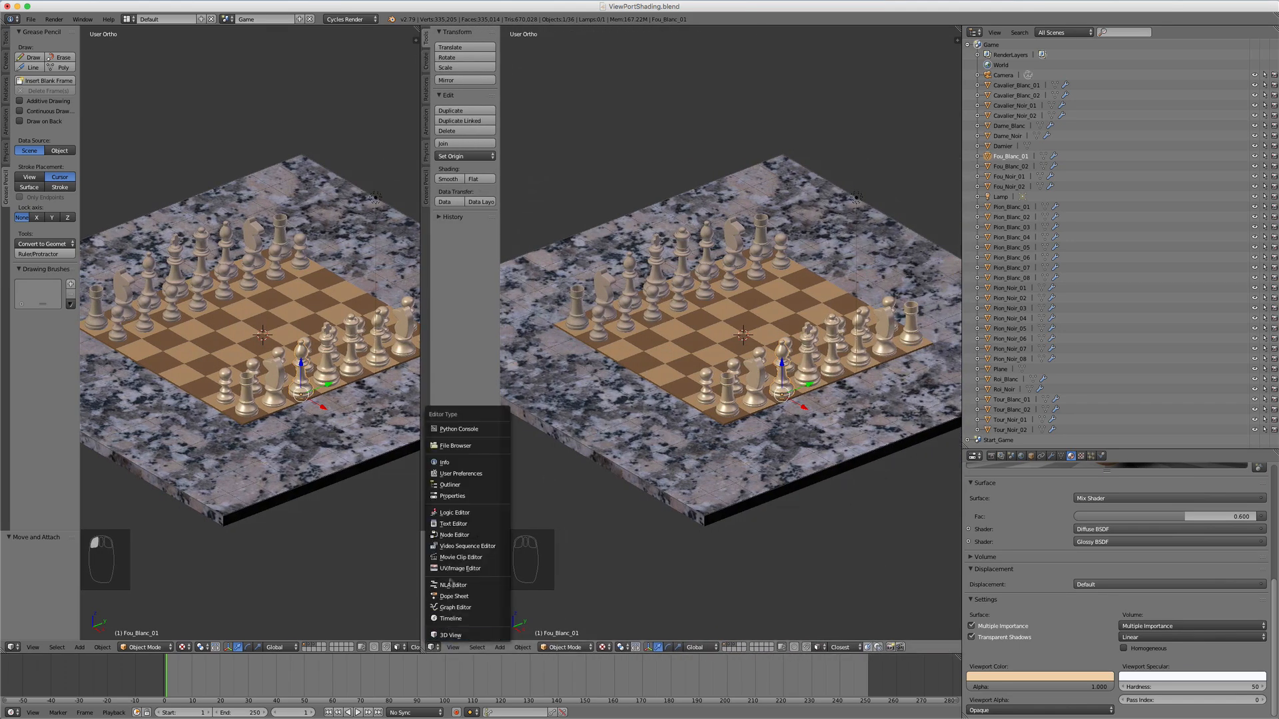
click(456, 536)
scroll(619, 438, down, 3)
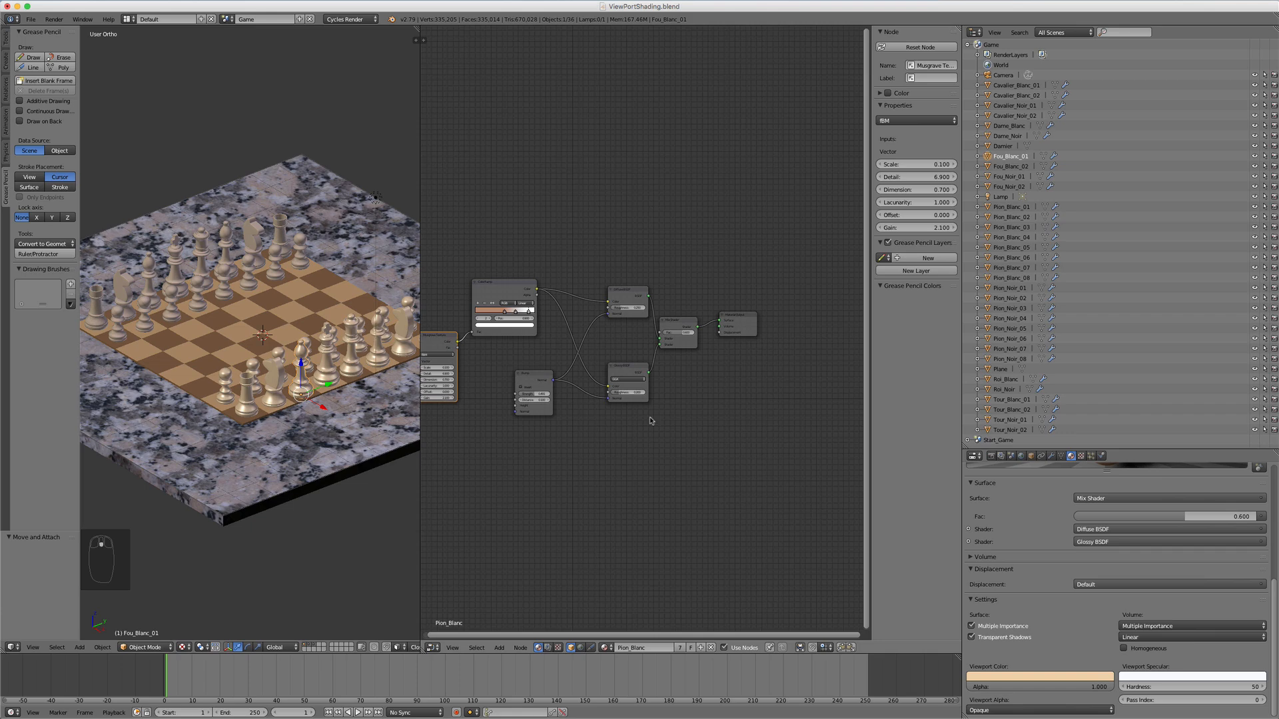
middle_drag(607, 442, 678, 411)
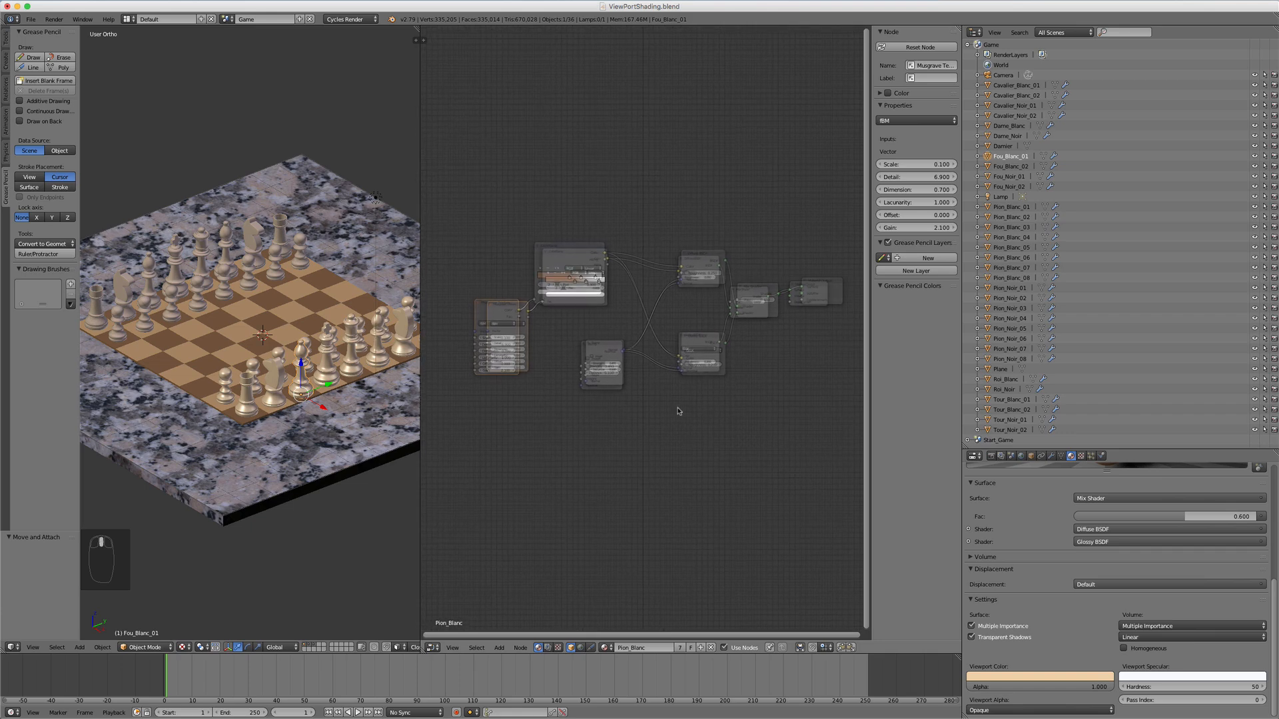
scroll(679, 412, up, 3)
Select the marble slab Plane and examine its material's node chain from texture coordinates to material output.
right_click(364, 434)
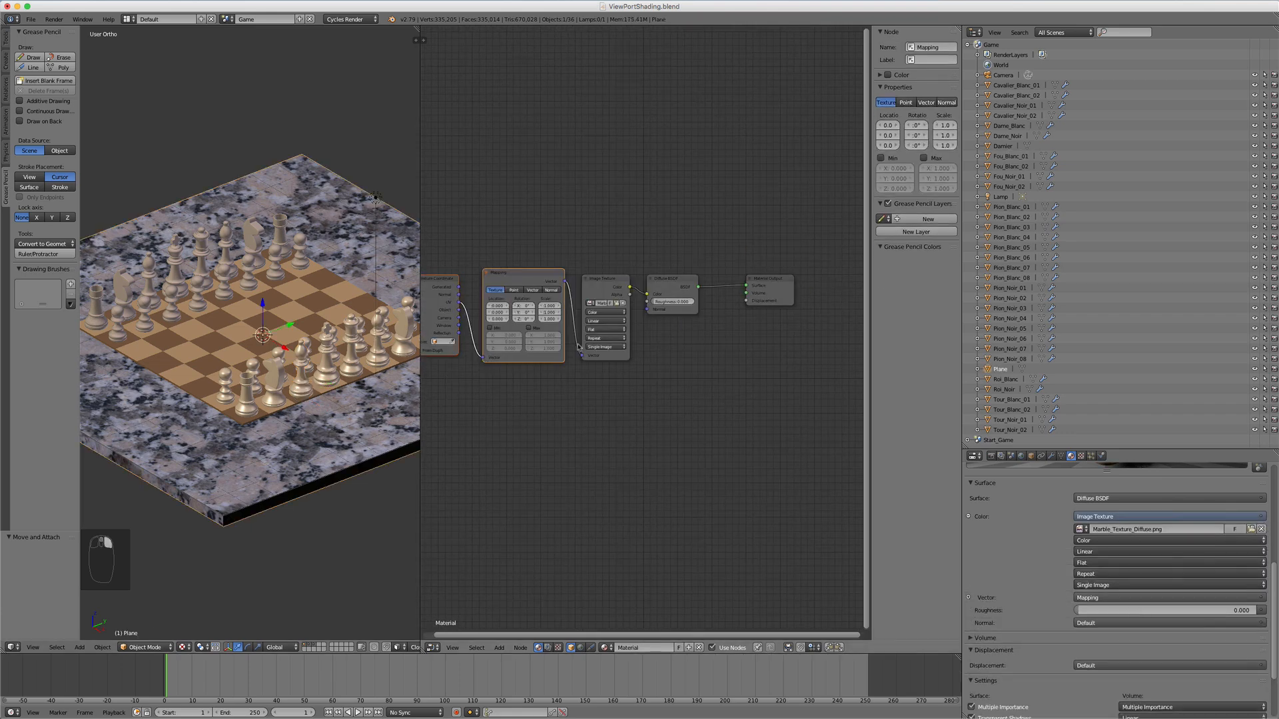
middle_drag(549, 454, 622, 434)
scroll(622, 434, up, 1)
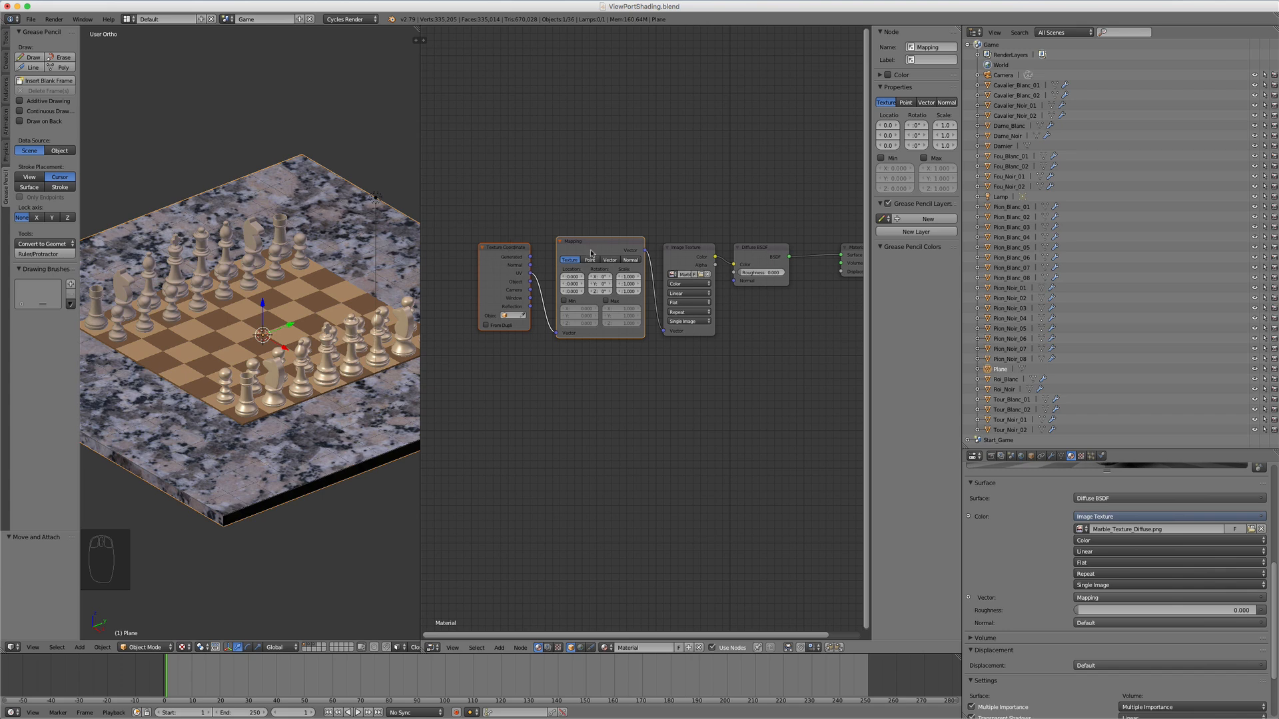
middle_drag(760, 335, 716, 331)
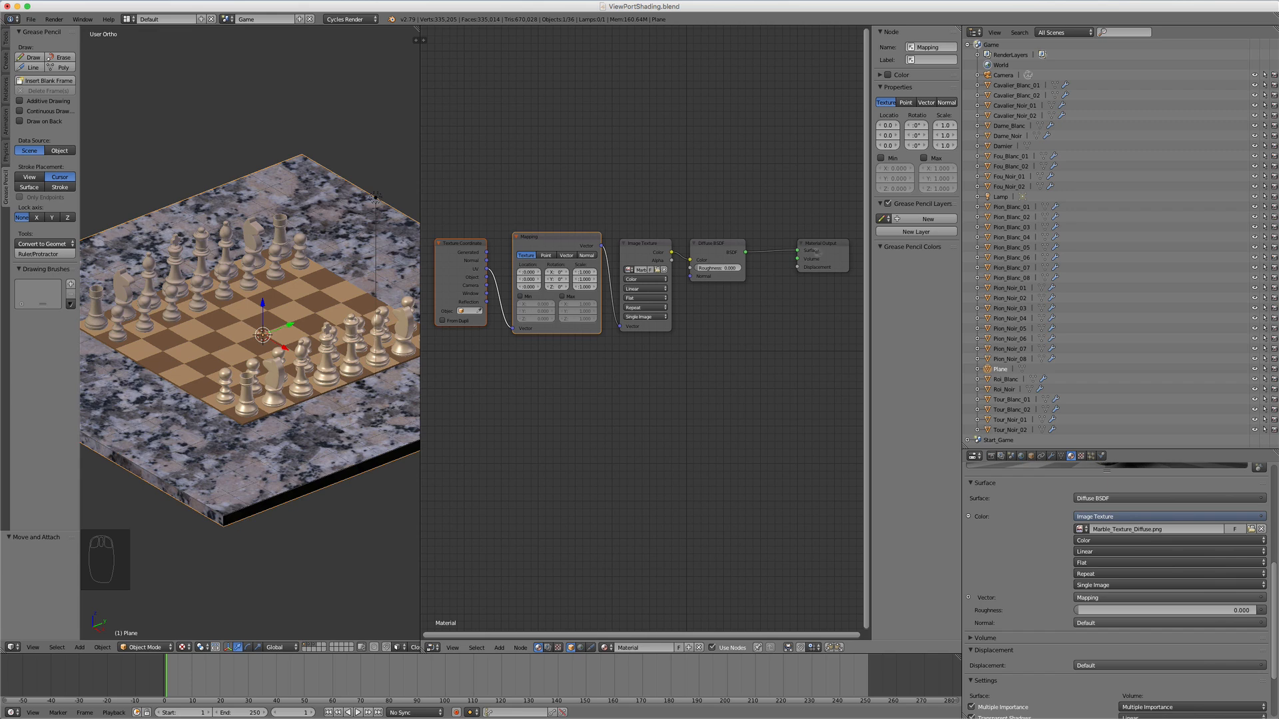
middle_drag(666, 384, 694, 377)
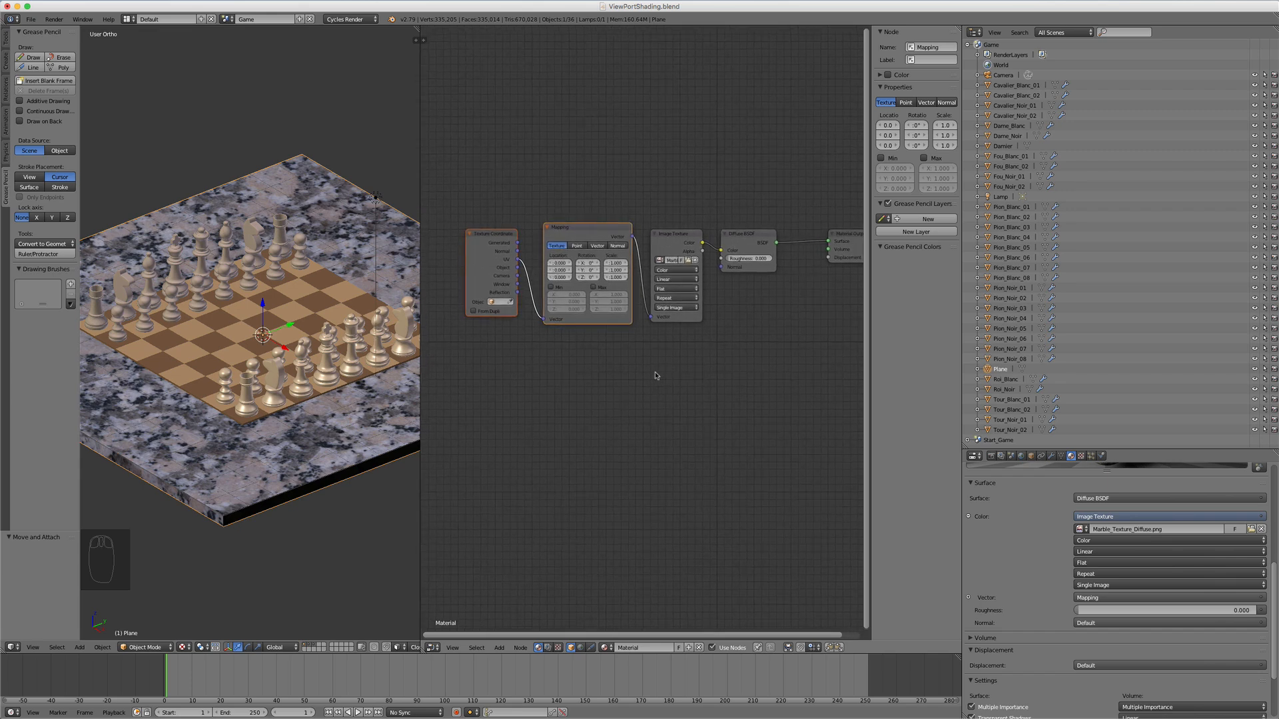
Merge the Node Editor area back into the 3D view and set the viewport shading to Material.
drag(418, 28, 470, 41)
scroll(521, 333, down, 3)
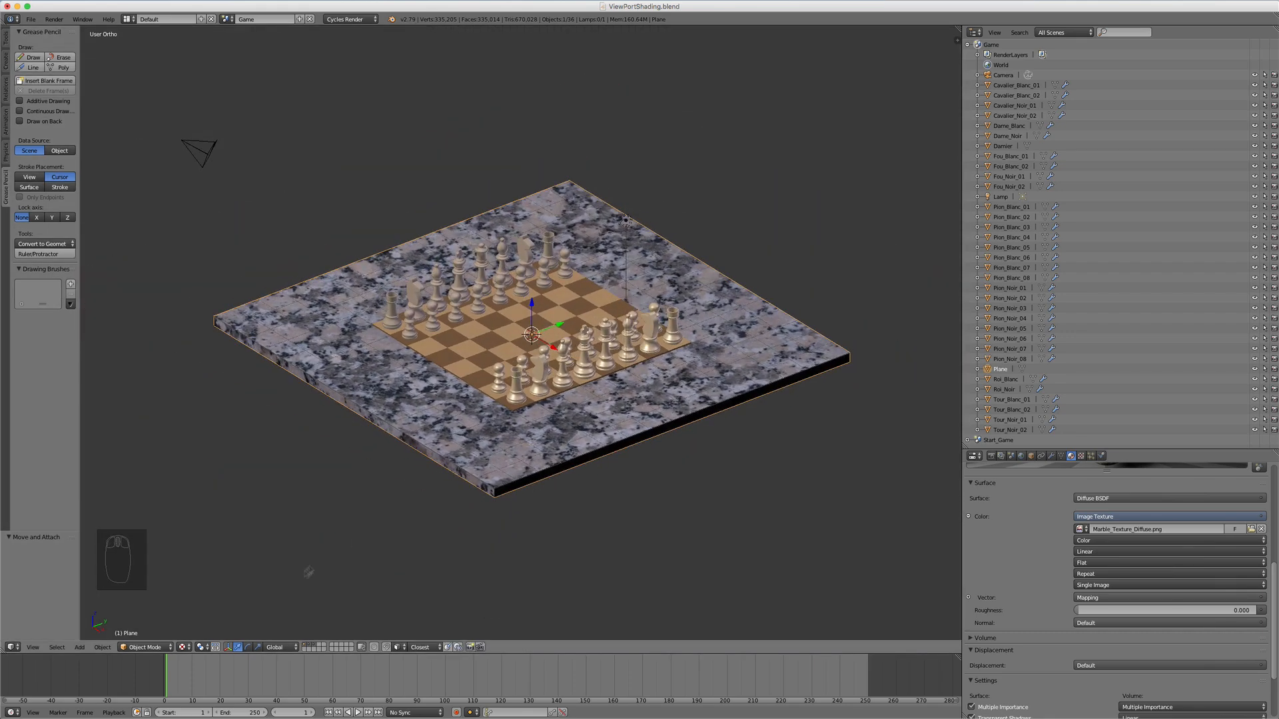
click(185, 649)
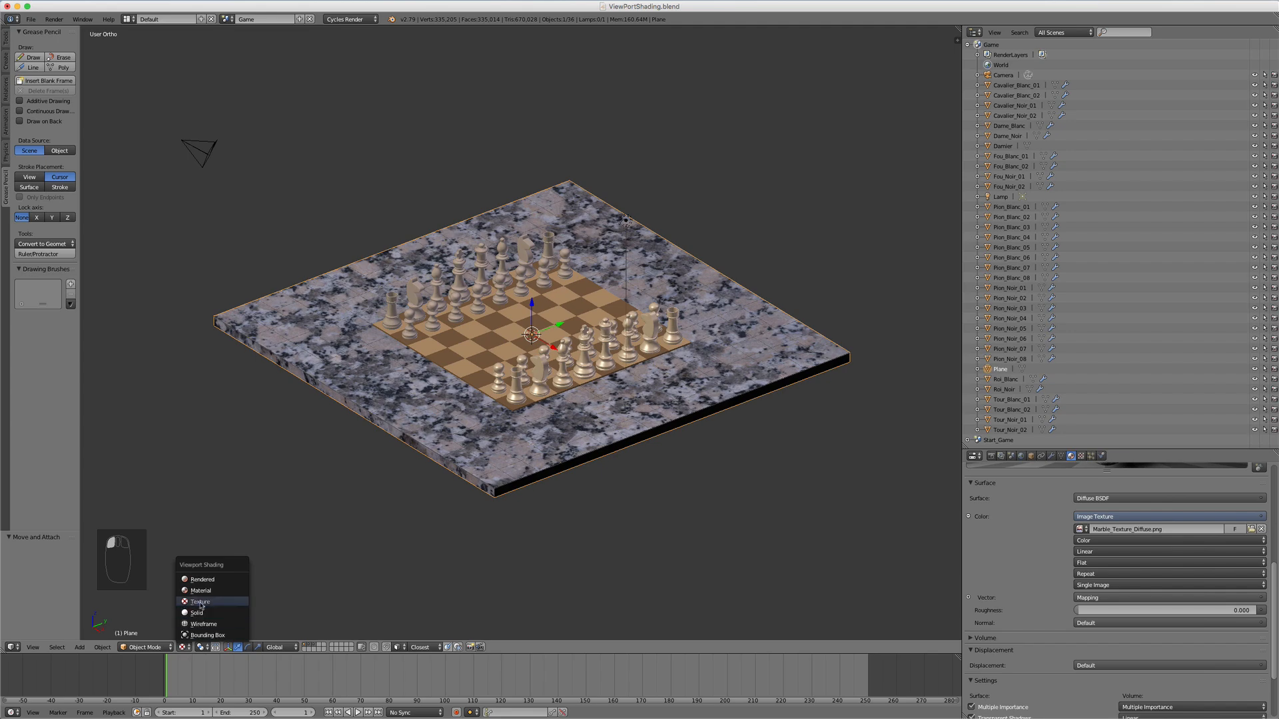
click(202, 593)
scroll(493, 418, up, 6)
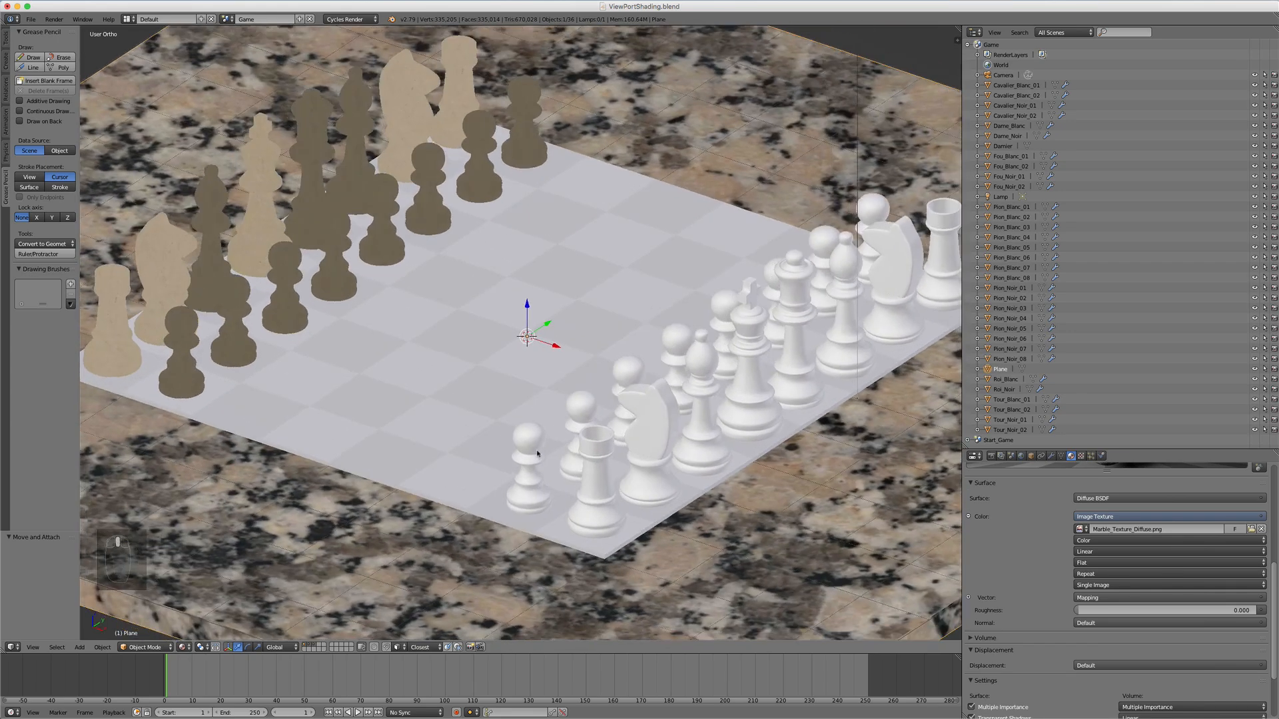
middle_drag(538, 453, 508, 459)
scroll(793, 350, down, 1)
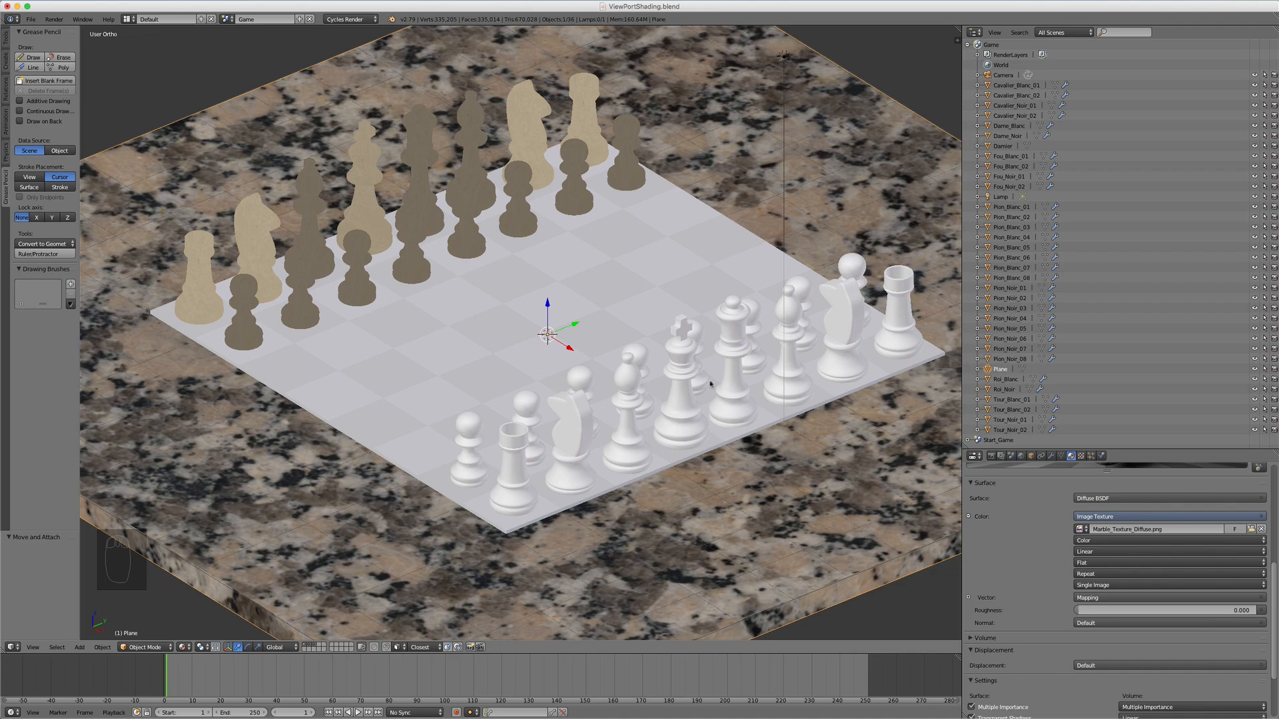
middle_drag(566, 436, 612, 427)
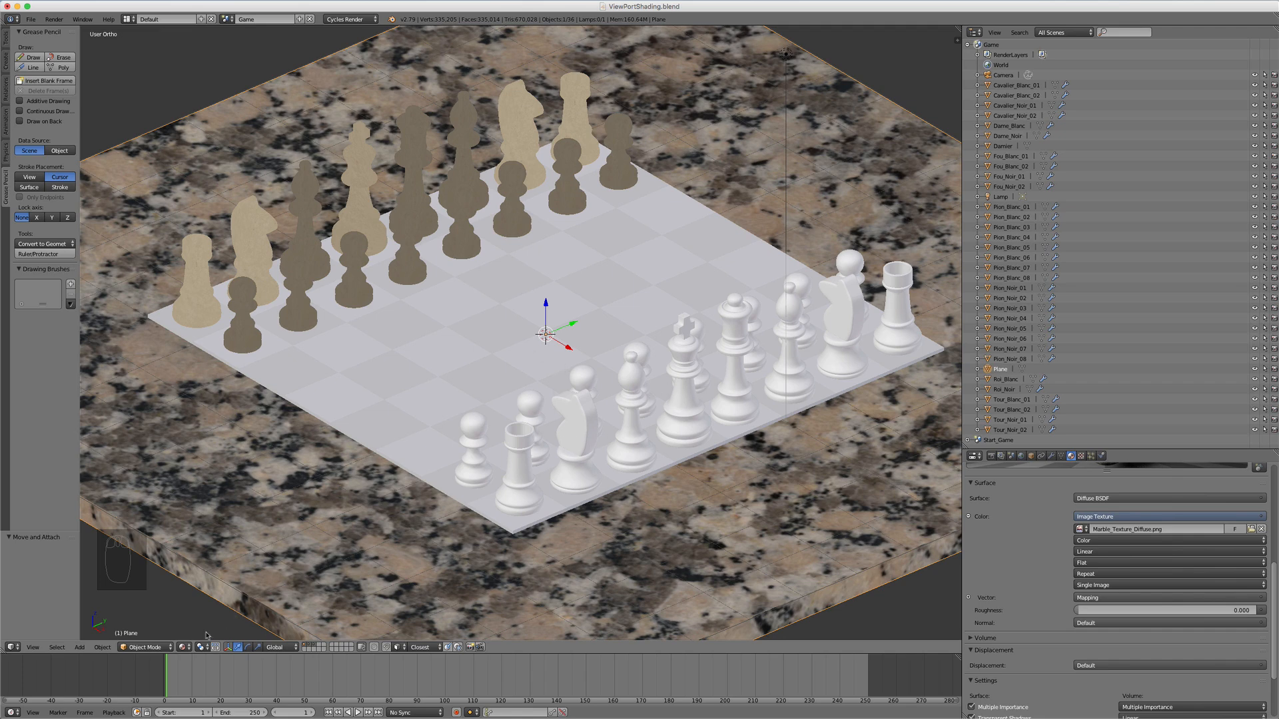
Preview the chess scene with Rendered viewport shading in Cycles, and return the viewport to Solid shading.
click(184, 648)
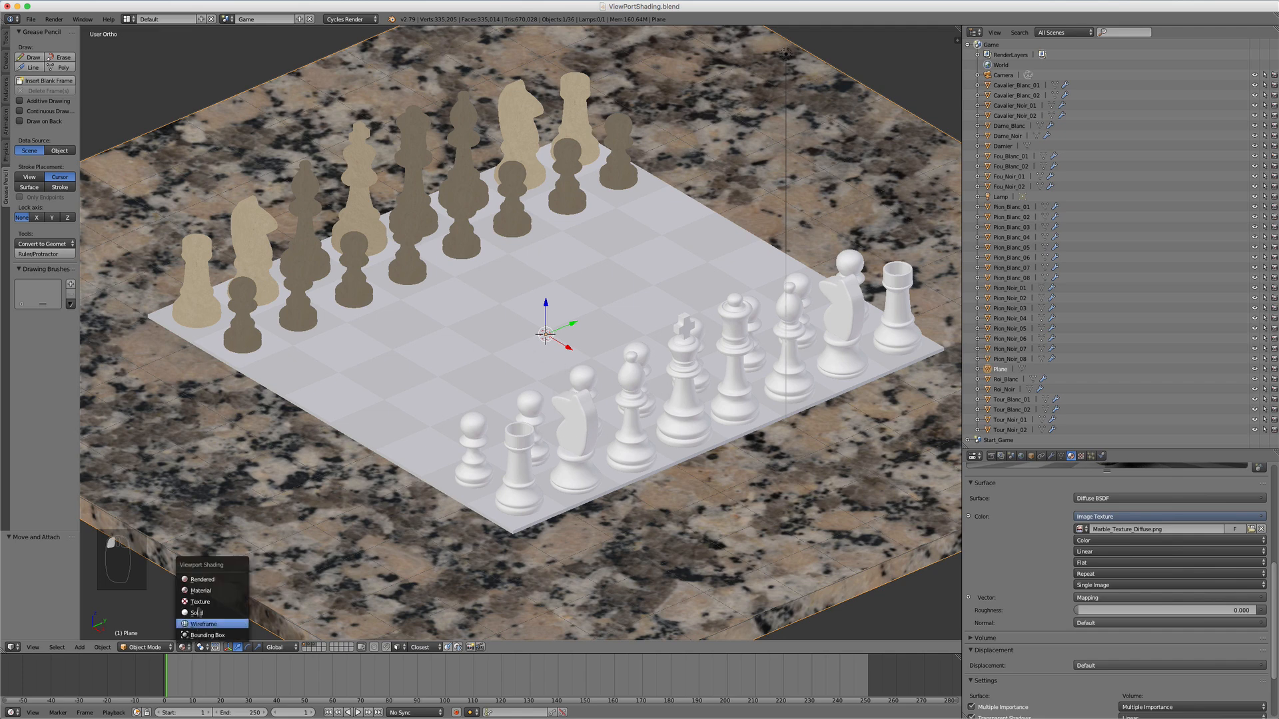
click(201, 581)
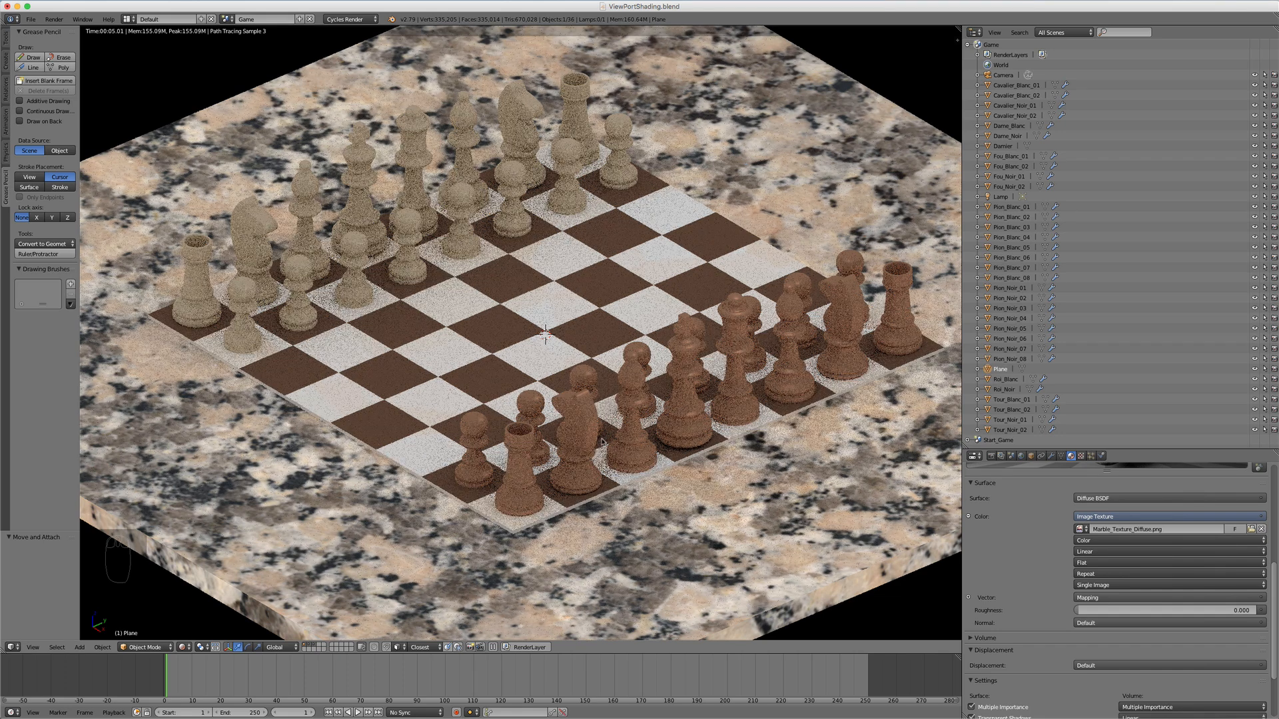
click(183, 648)
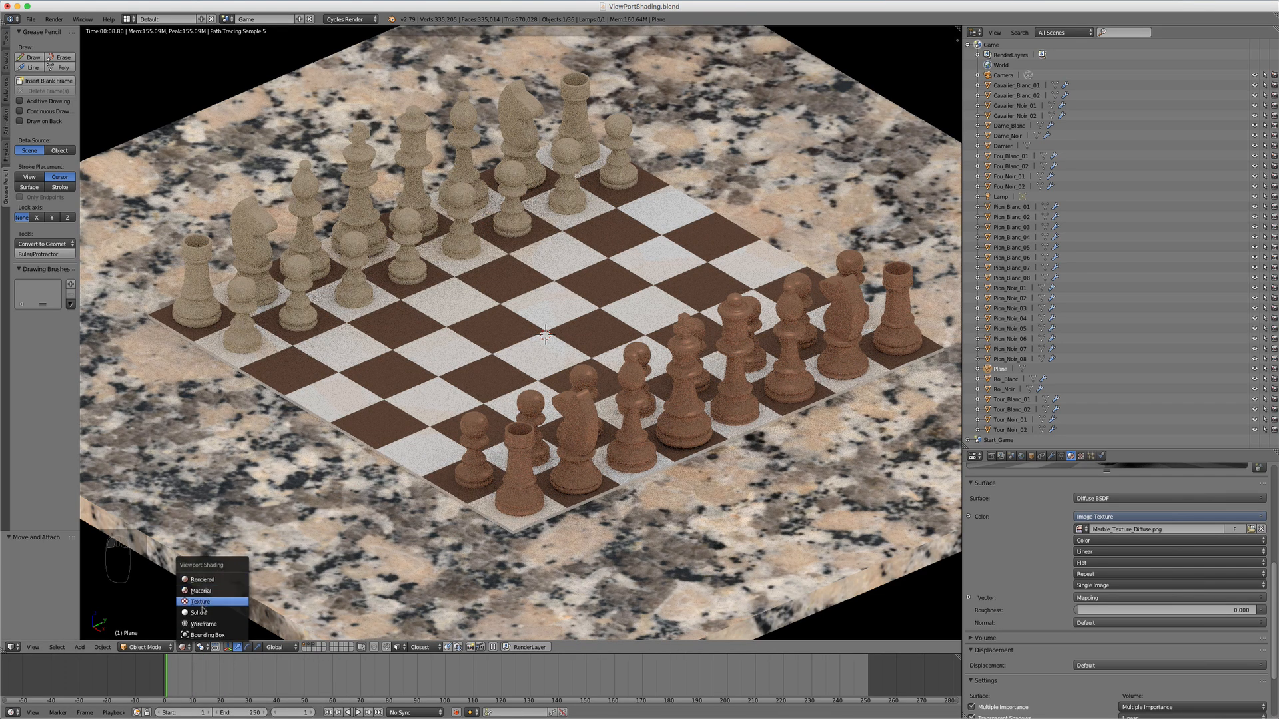
click(201, 614)
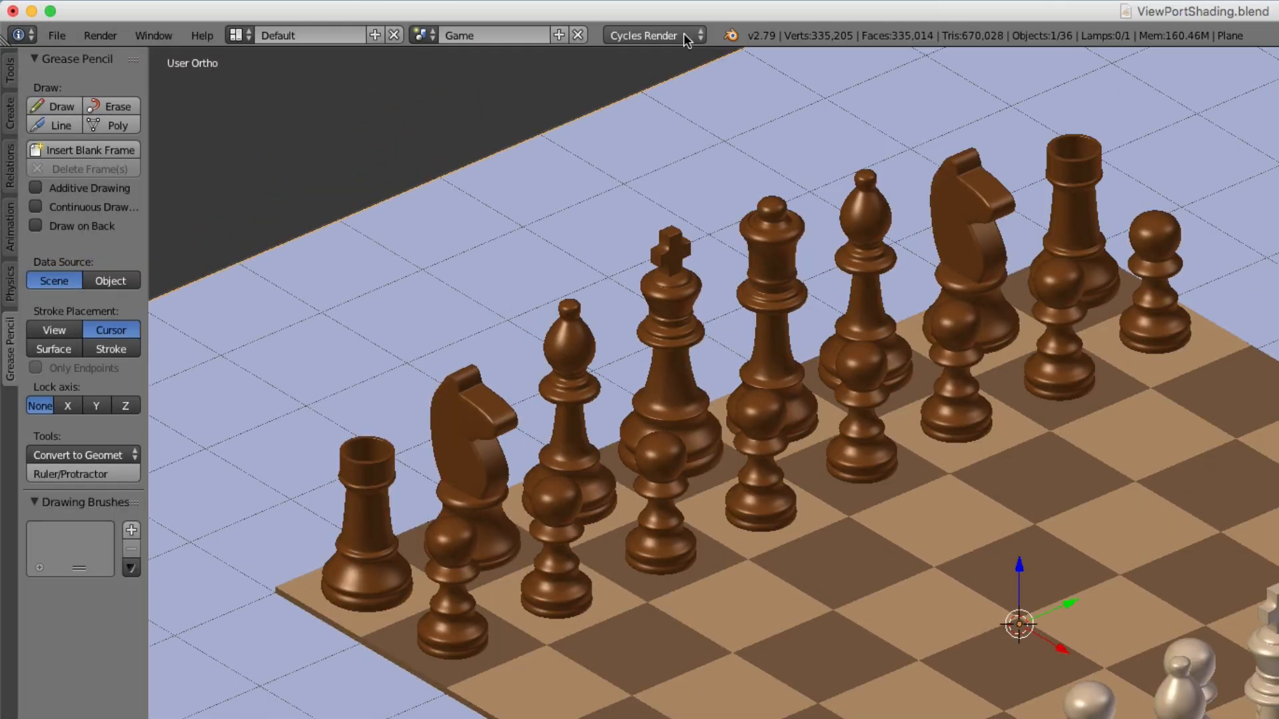
Change the render engine to Blender Render and set the viewport shading to Rendered.
click(366, 18)
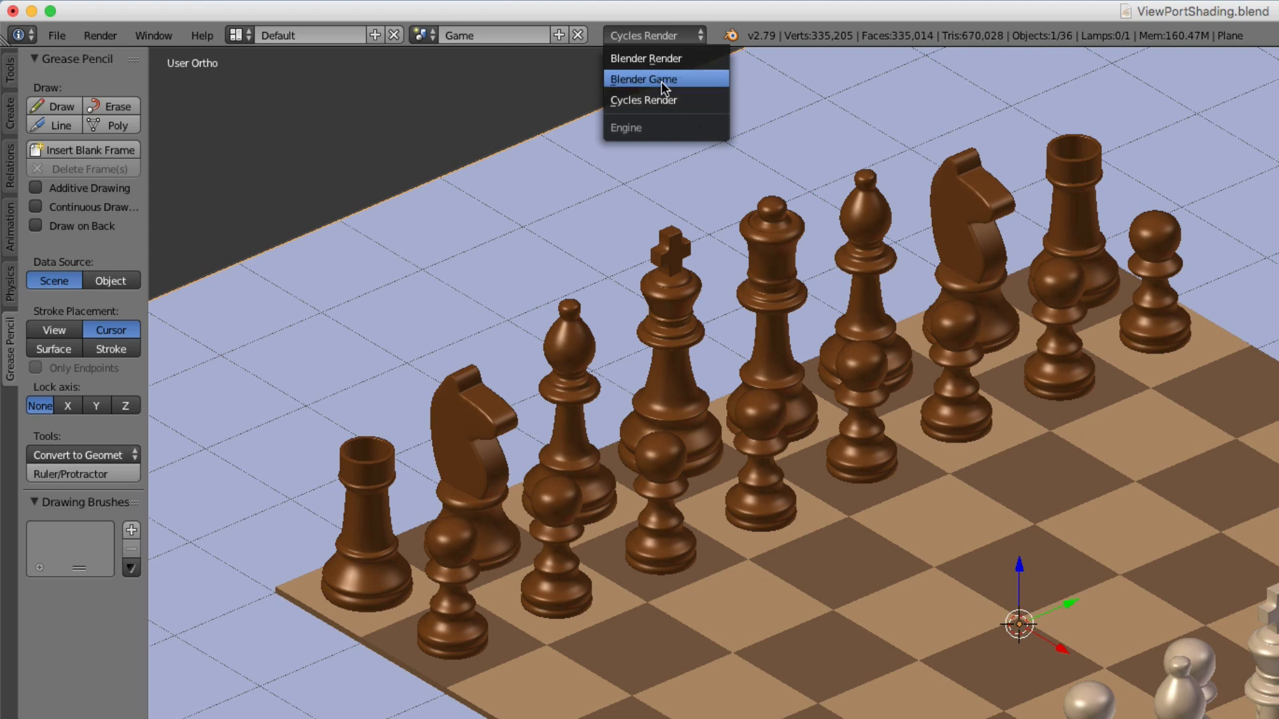
click(665, 59)
click(318, 708)
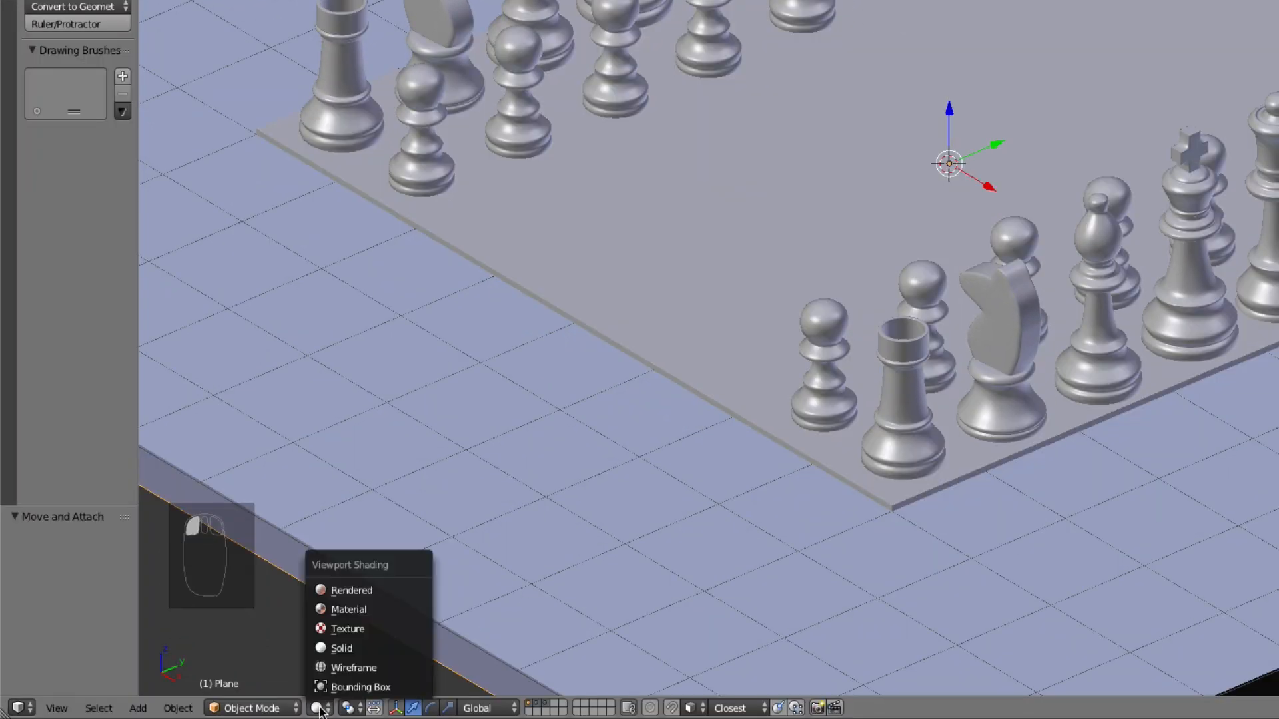
click(351, 590)
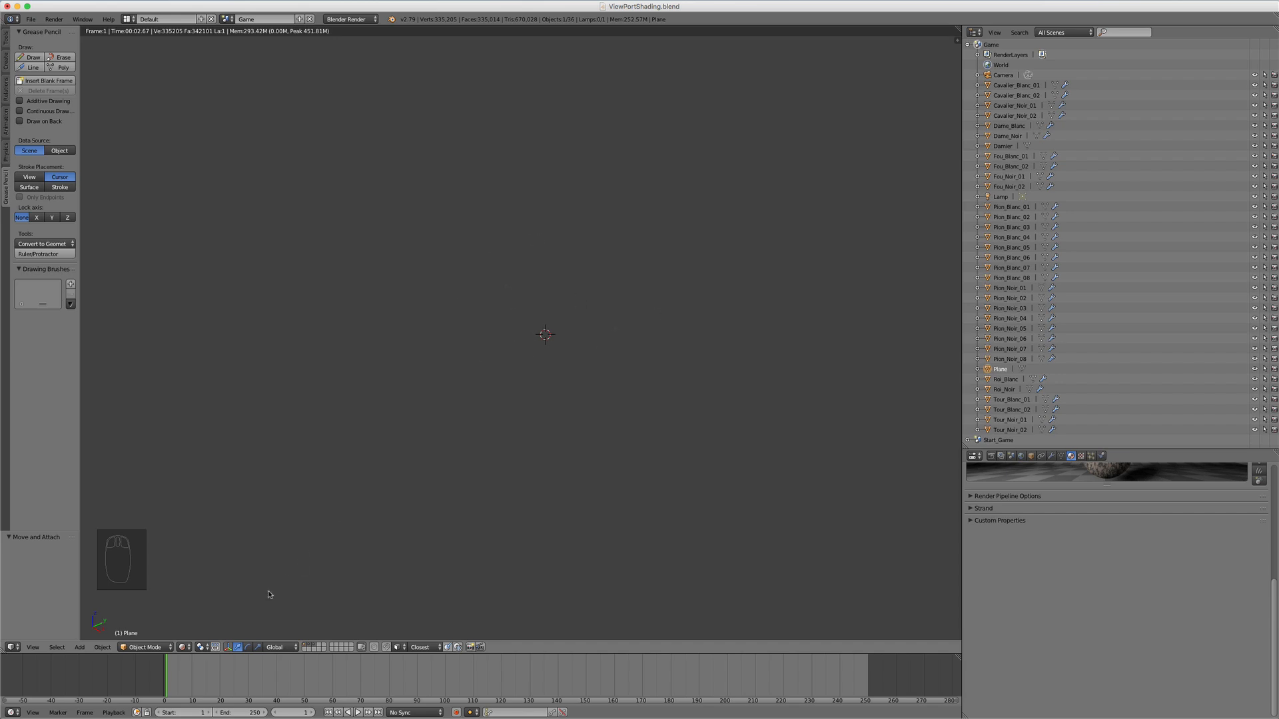
Set the viewport shading to Material and switch the render engine back to Cycles Render.
click(184, 645)
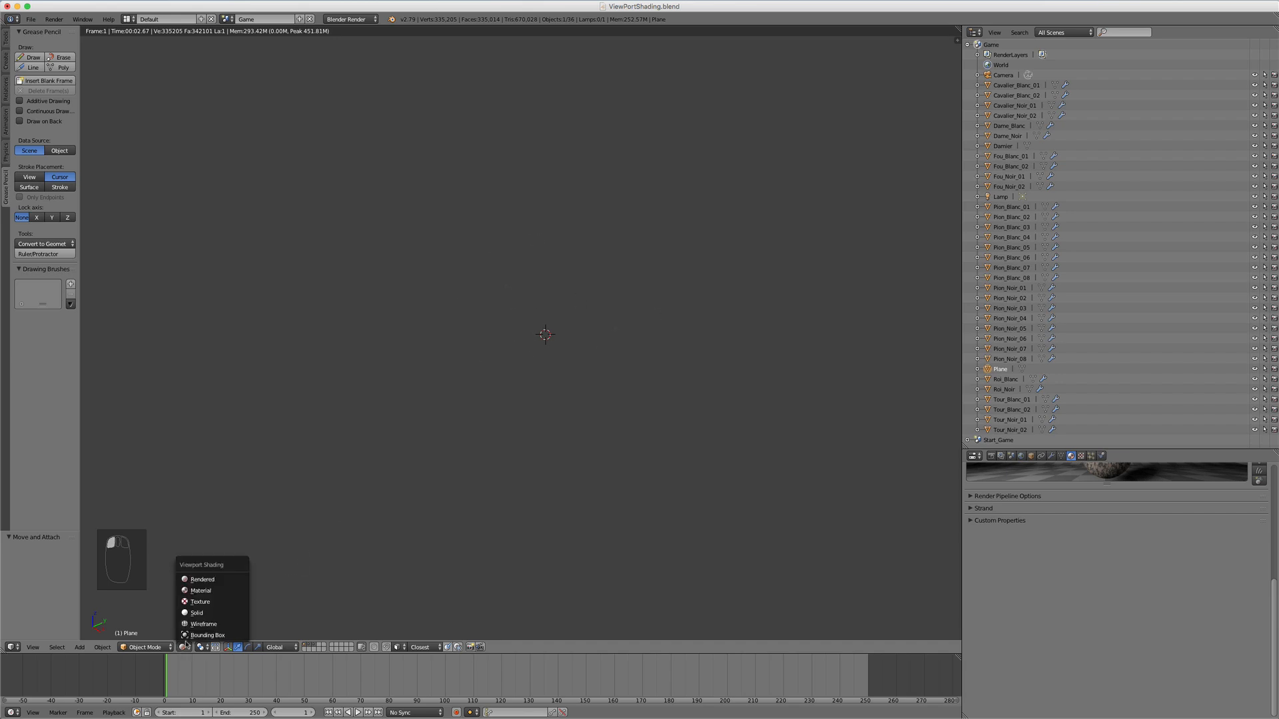
click(201, 591)
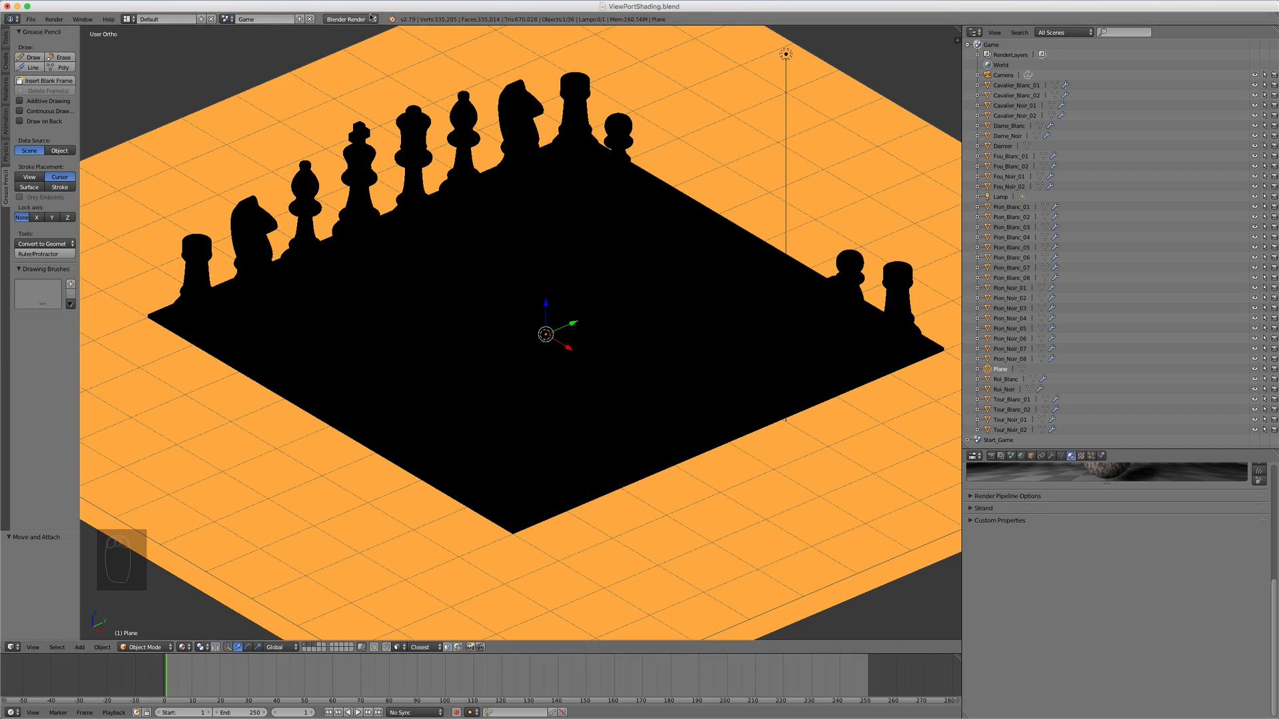
click(371, 18)
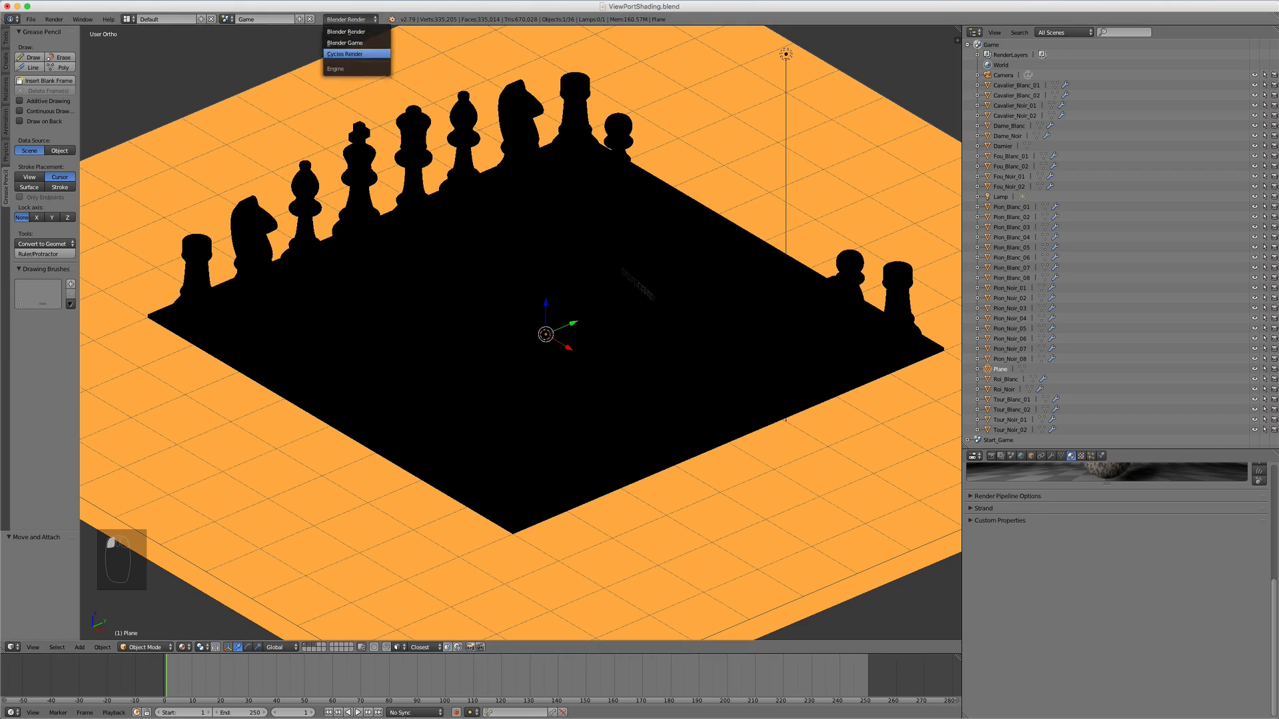
click(347, 54)
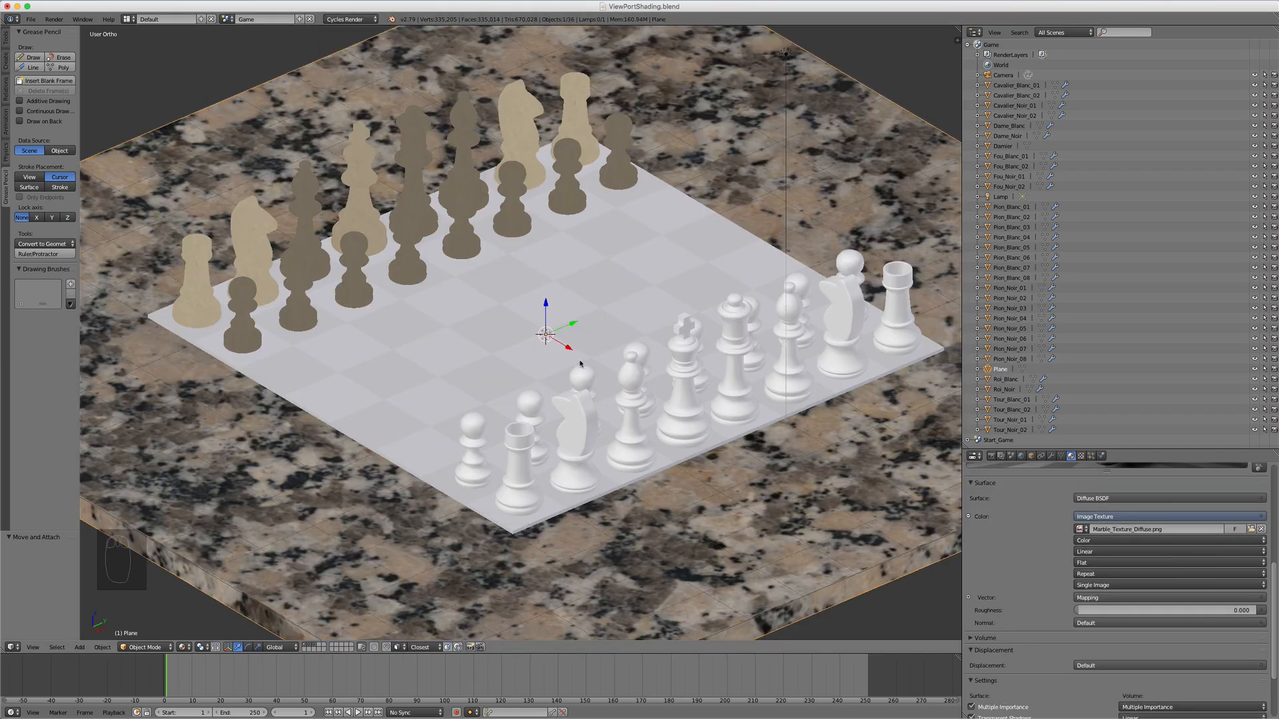
click(349, 20)
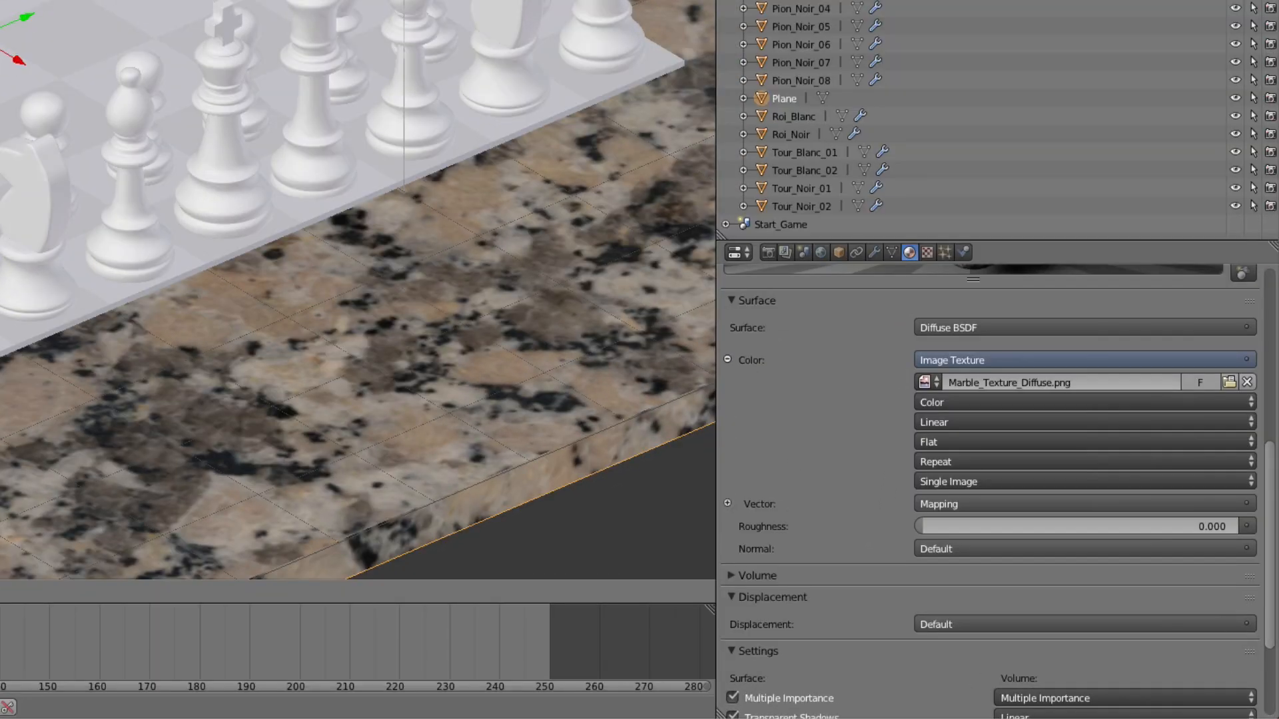
scroll(358, 290, down, 3)
scroll(358, 289, up, 3)
scroll(358, 290, down, 1)
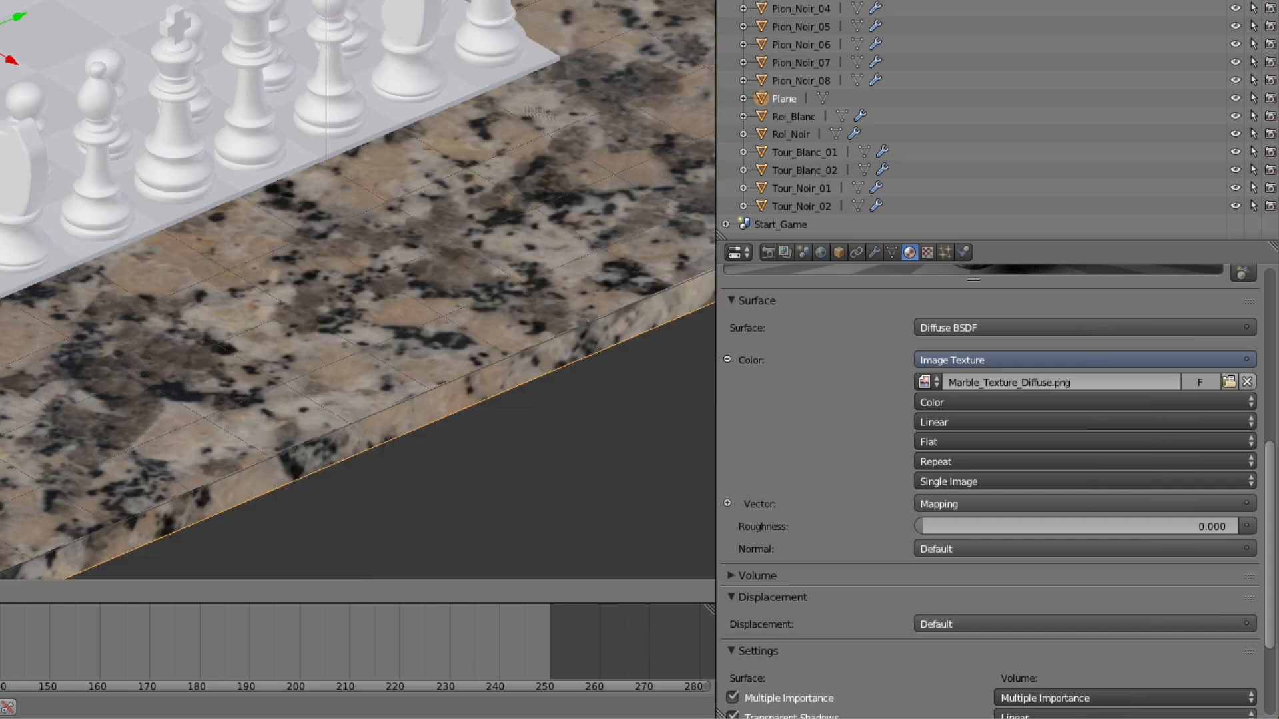
Examine the scene's Sampling and Film render settings, and enlarge the Properties editor upward over the Outliner.
click(769, 253)
scroll(1058, 438, down, 5)
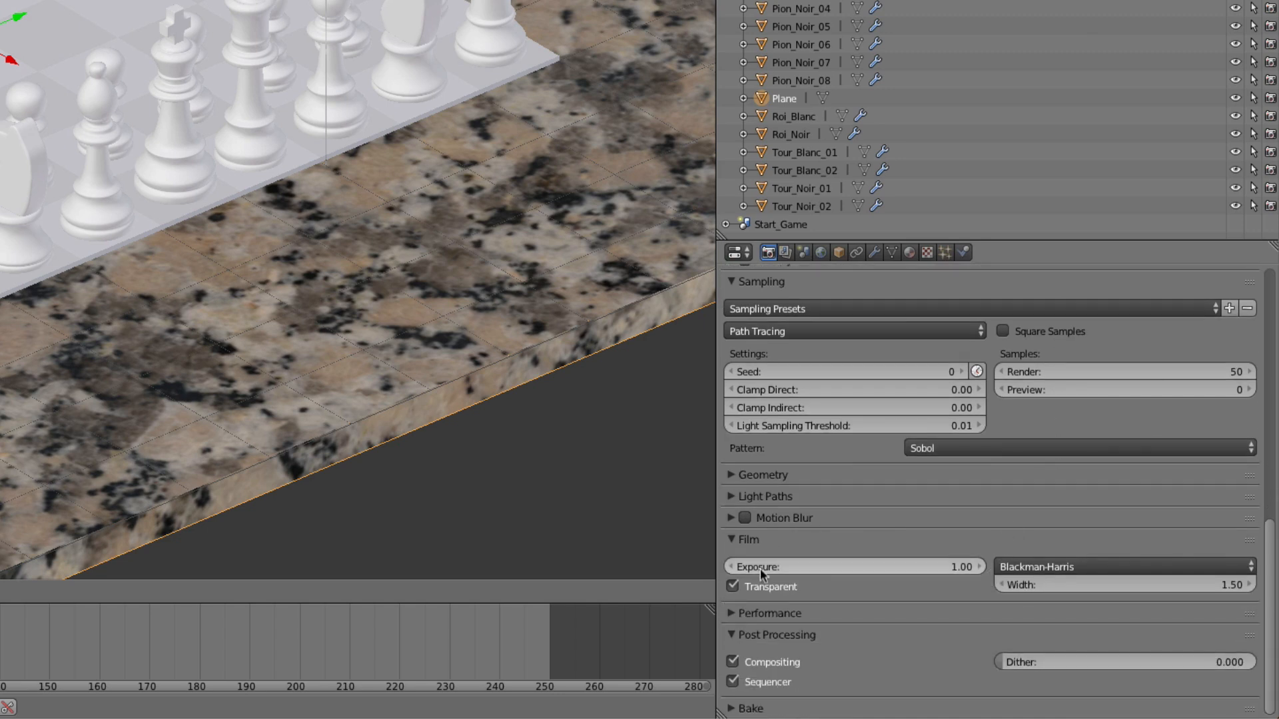
scroll(769, 465, up, 4)
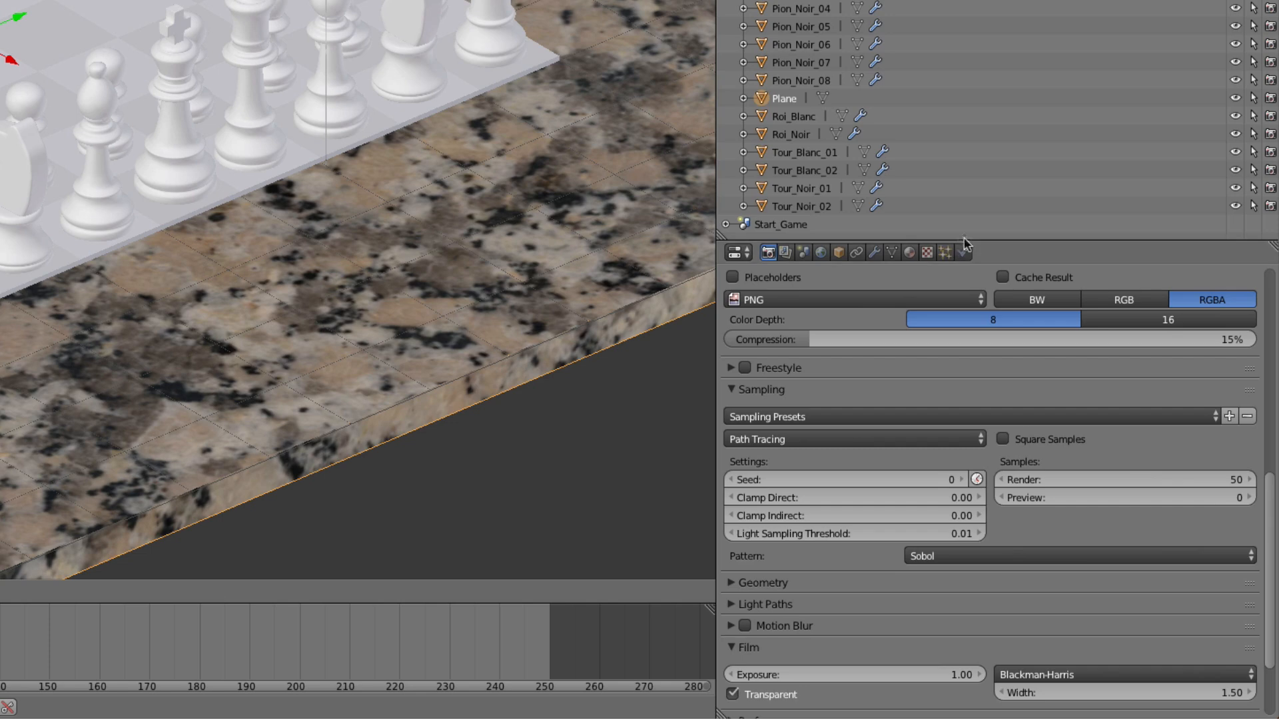
drag(970, 239, 970, 1)
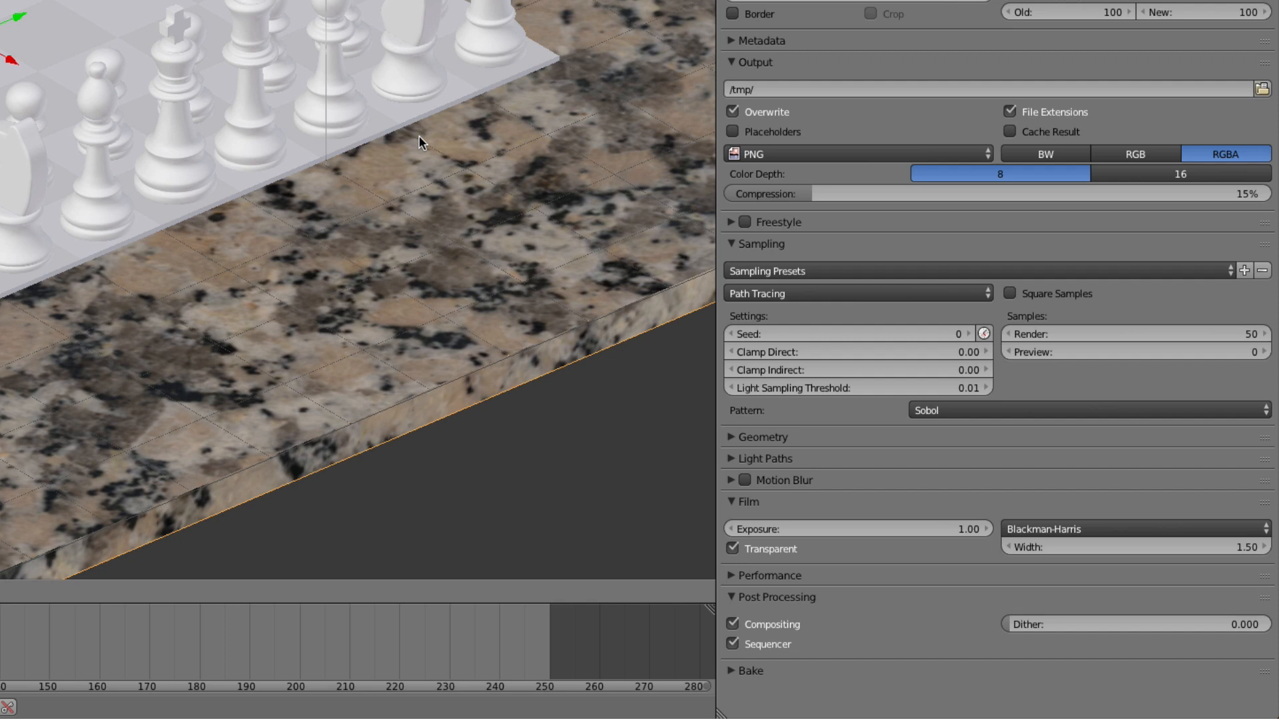
Set the preview sample count in the Cycles sampling settings to 32.
click(1061, 351)
text(32)
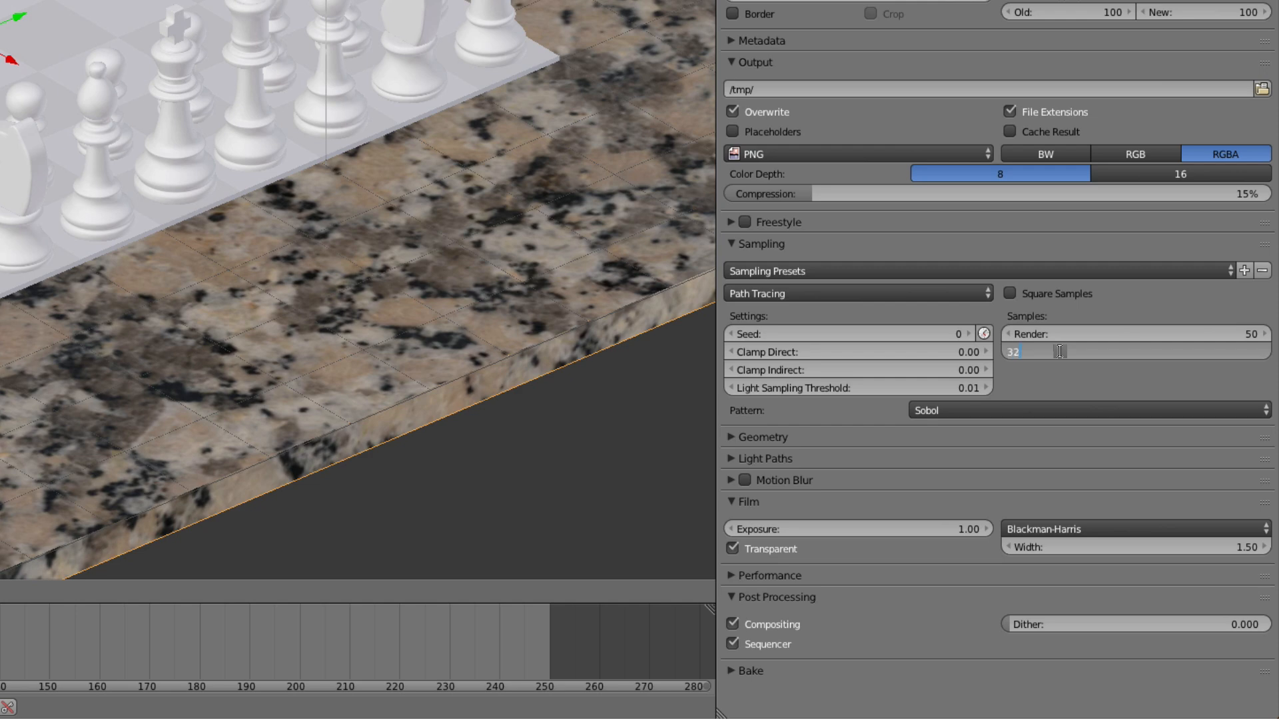
key(Return)
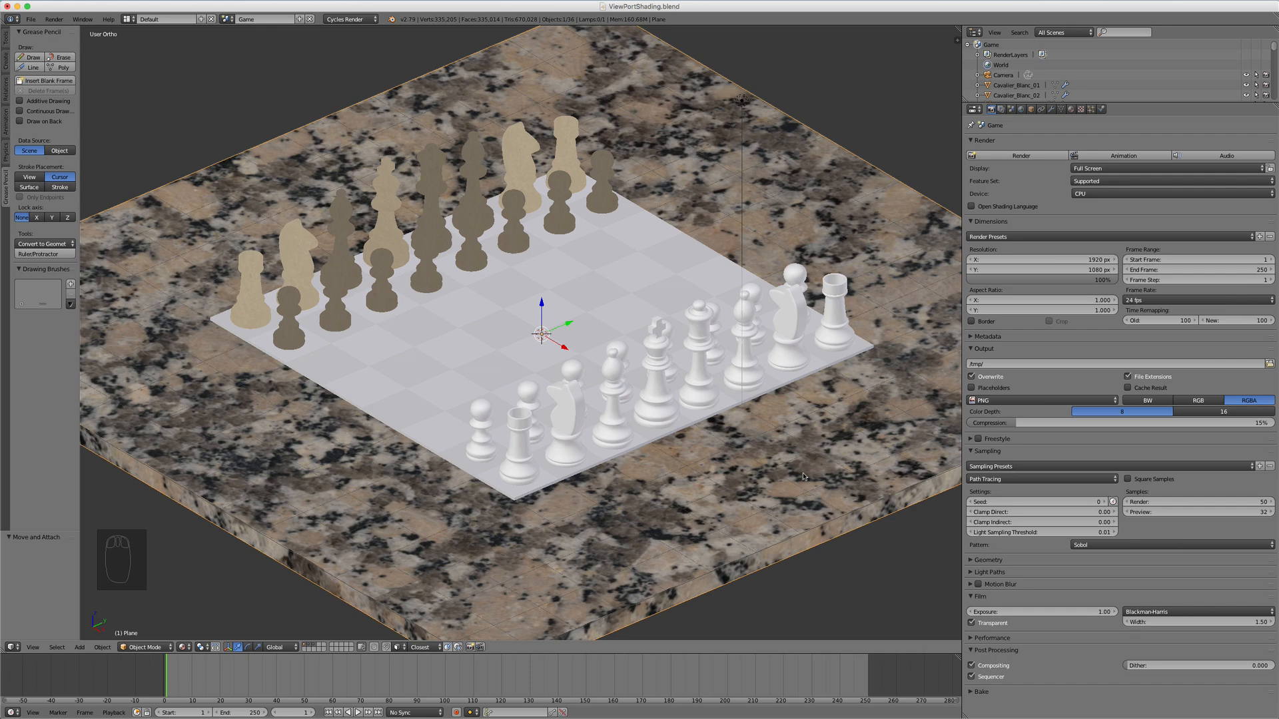
Set the viewport shading to Rendered to preview the whole chessboard in Cycles.
mouse_move(594, 480)
middle_down()
mouse_move(618, 478)
mouse_move(594, 482)
middle_up()
scroll(499, 467, up, 1)
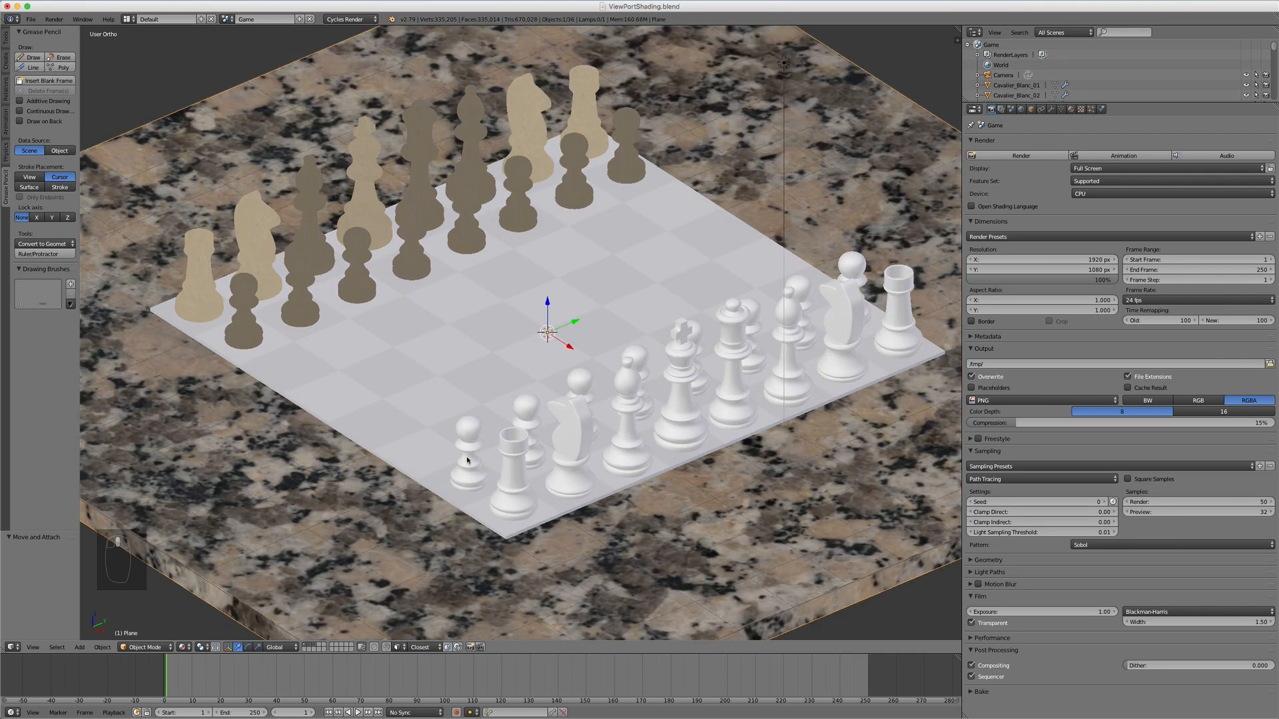
click(185, 647)
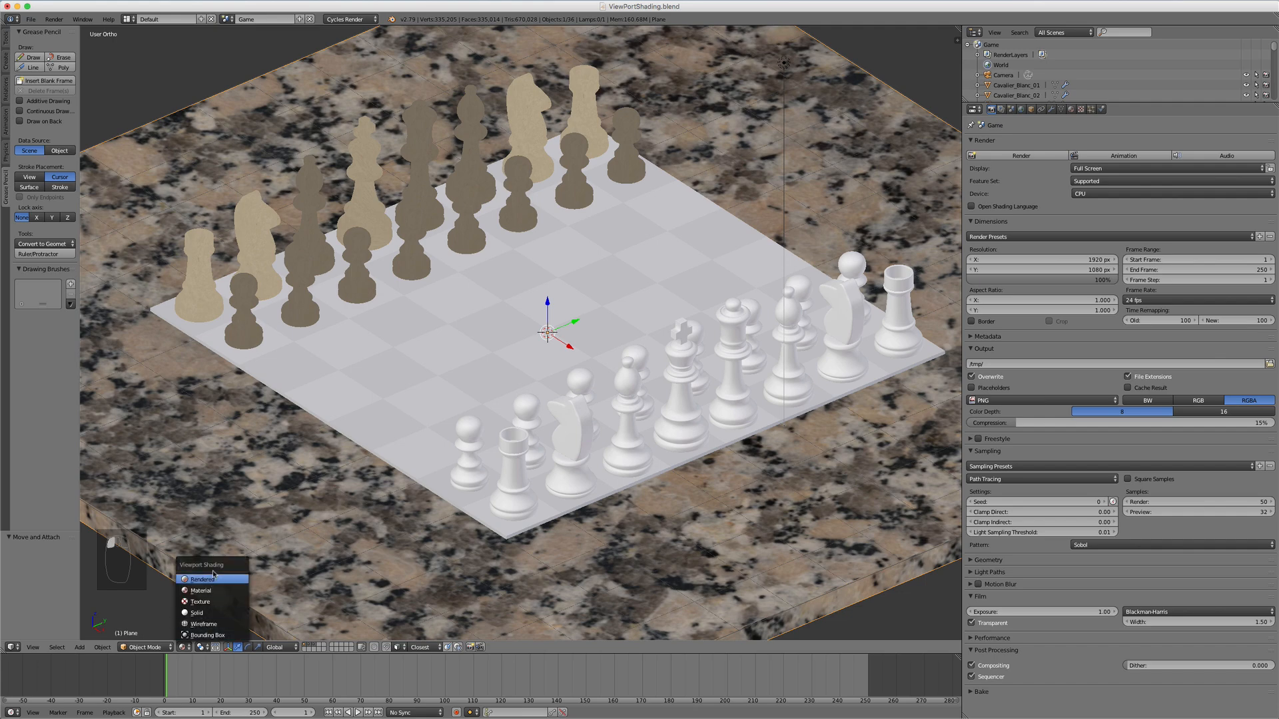
key(Return)
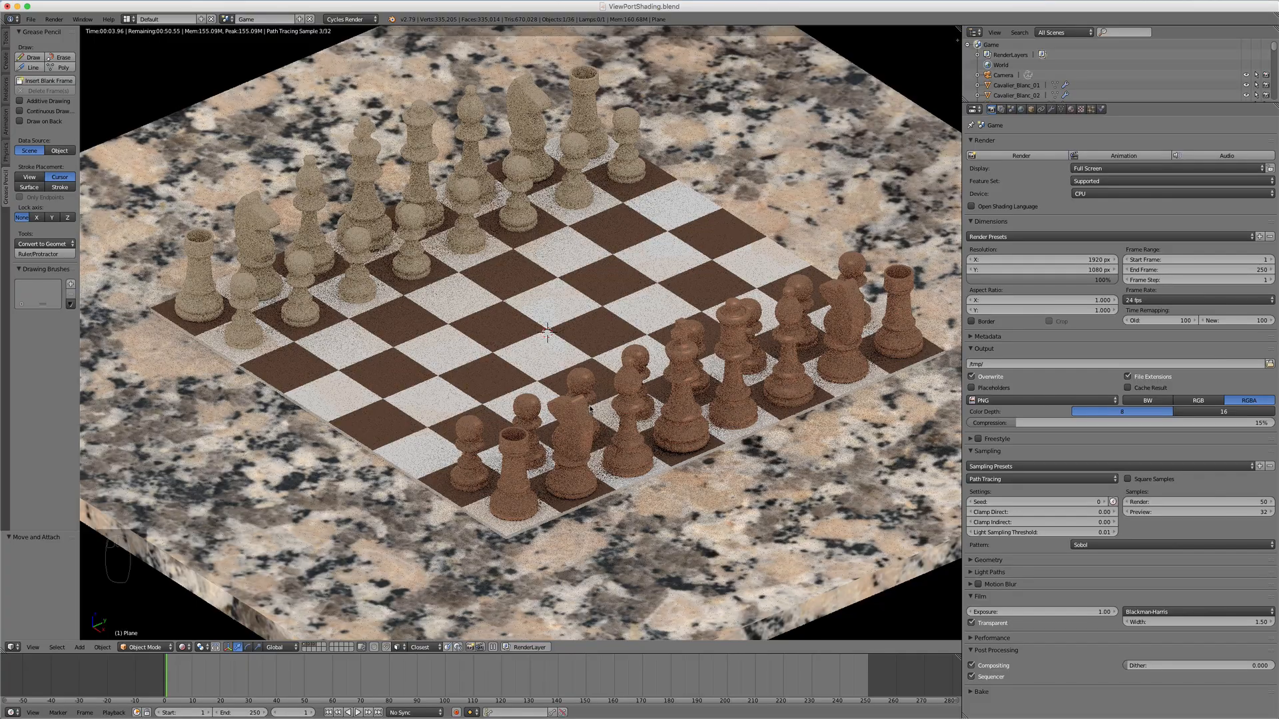
mouse_move(660, 441)
middle_down()
mouse_move(649, 435)
mouse_move(667, 442)
middle_up()
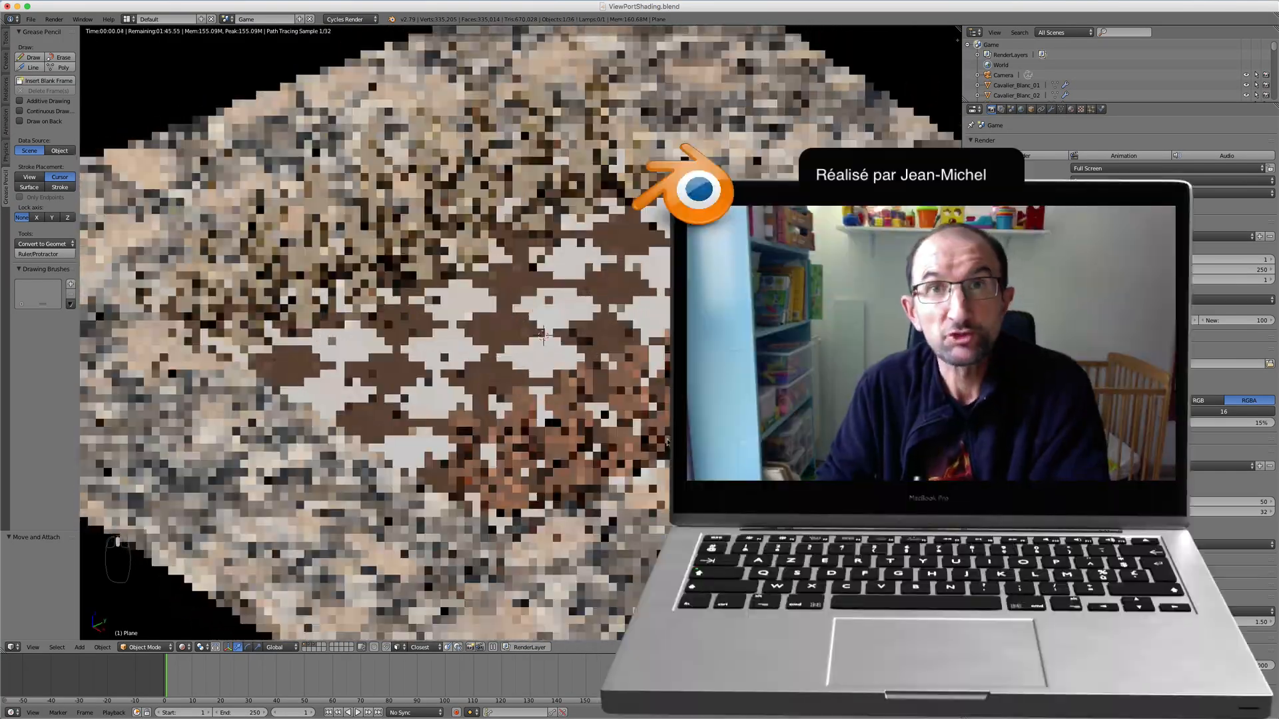